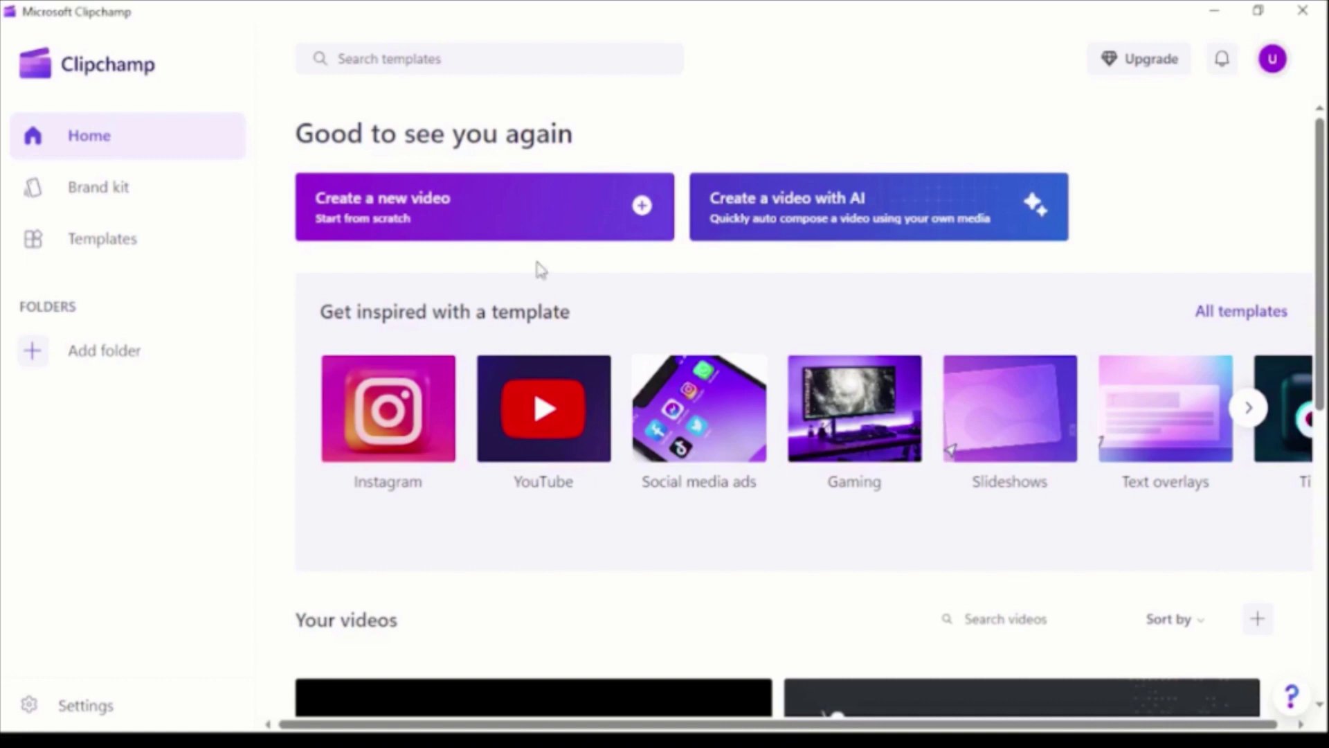
- Create a new blank 'Untitled video' project from the Clipchamp home page
click(487, 215)
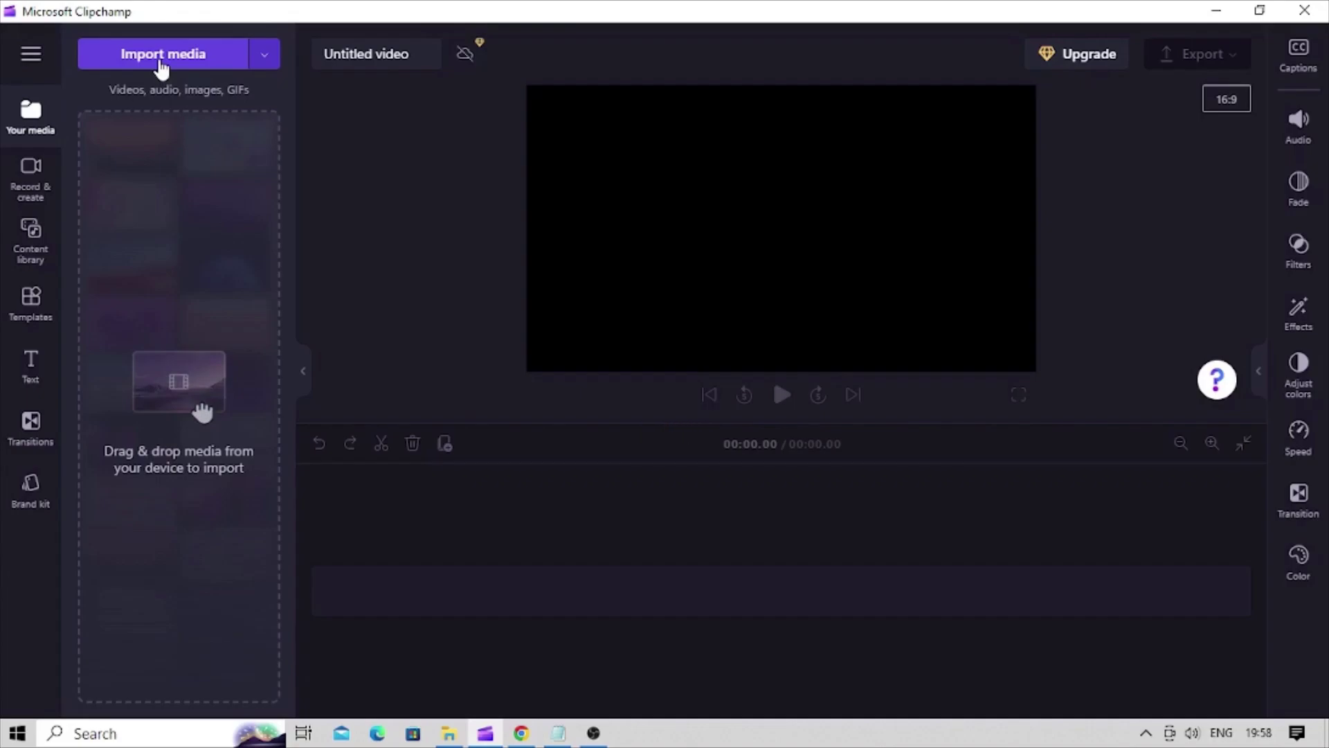
- Import 'Text To Speech2 - Made with Clipchamp.mp4' into Your media, then minimize Explorer
click(161, 61)
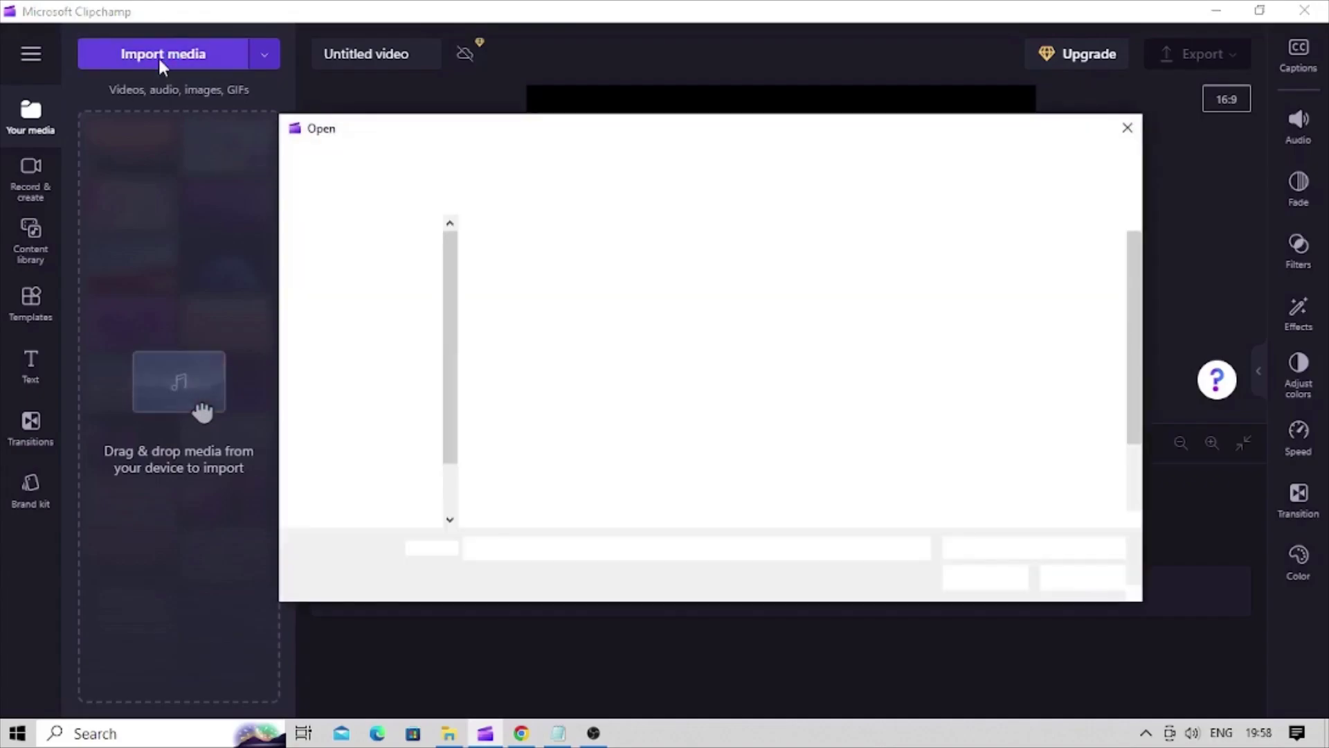
click(695, 316)
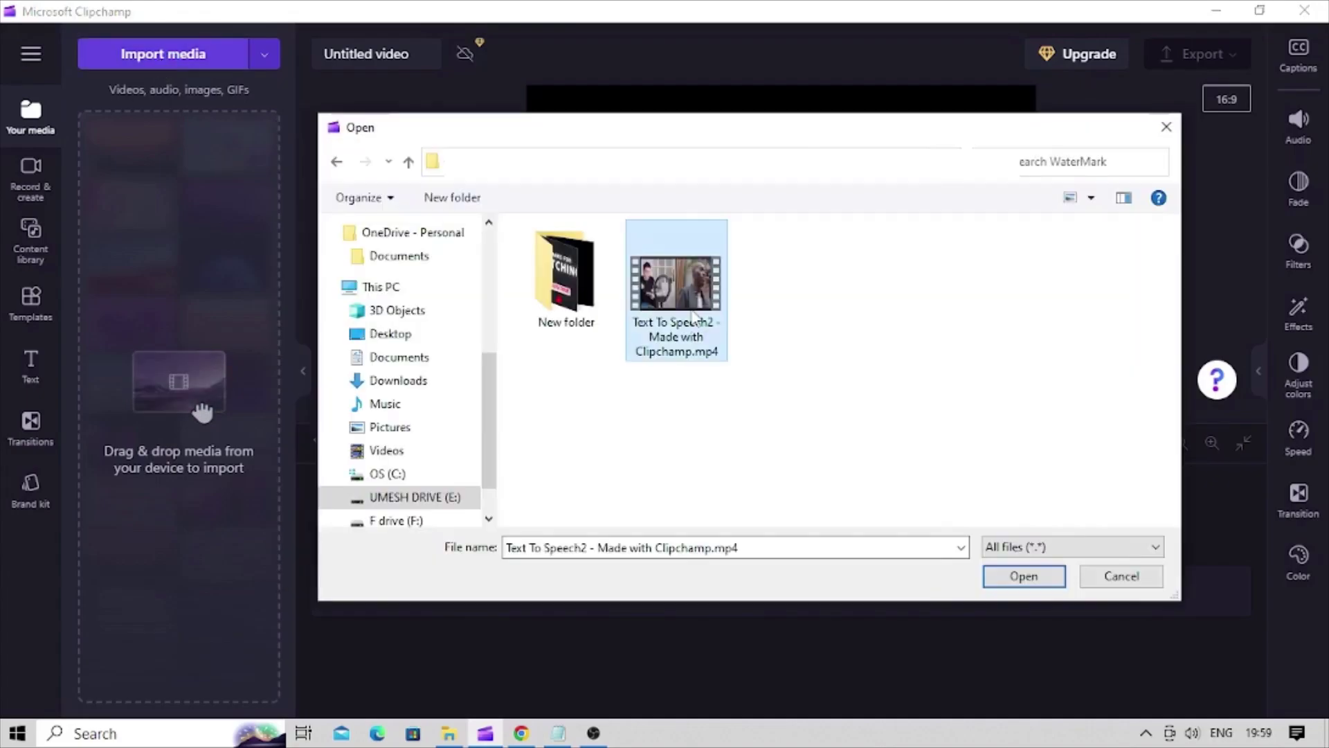
click(1037, 579)
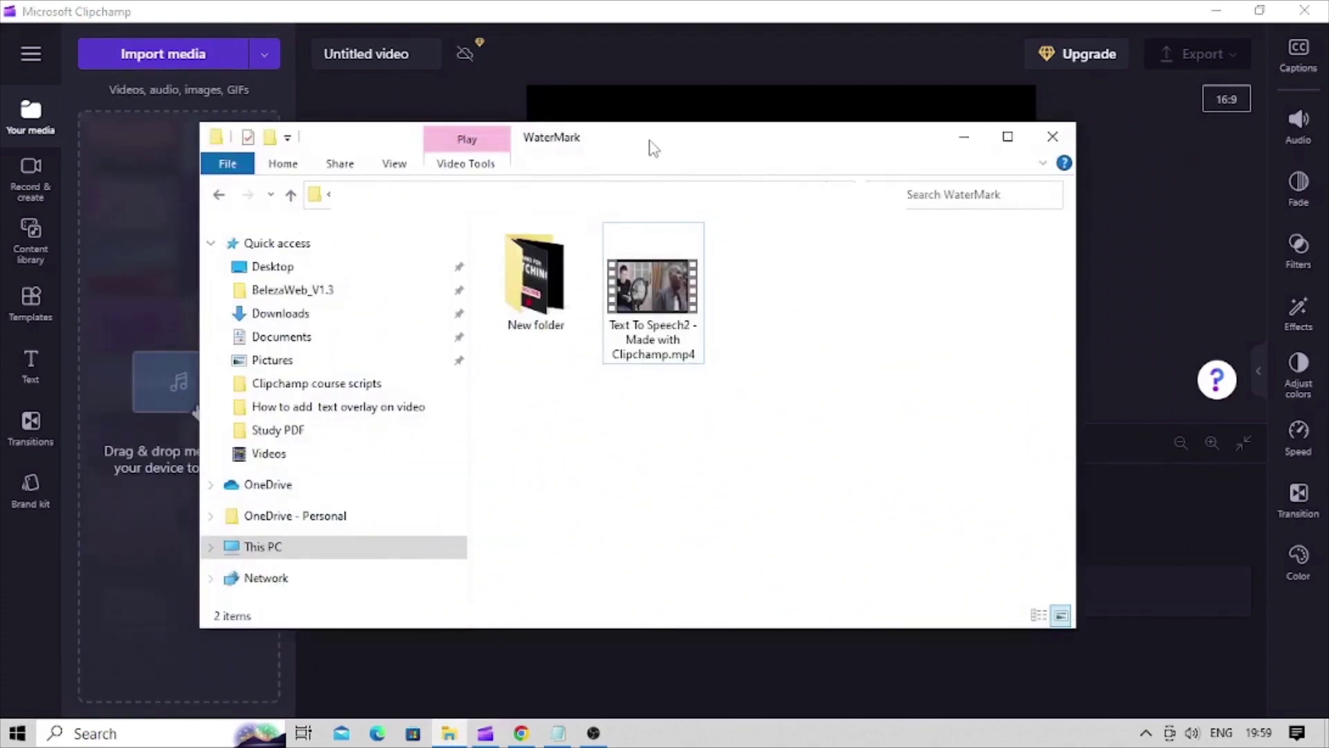
click(650, 275)
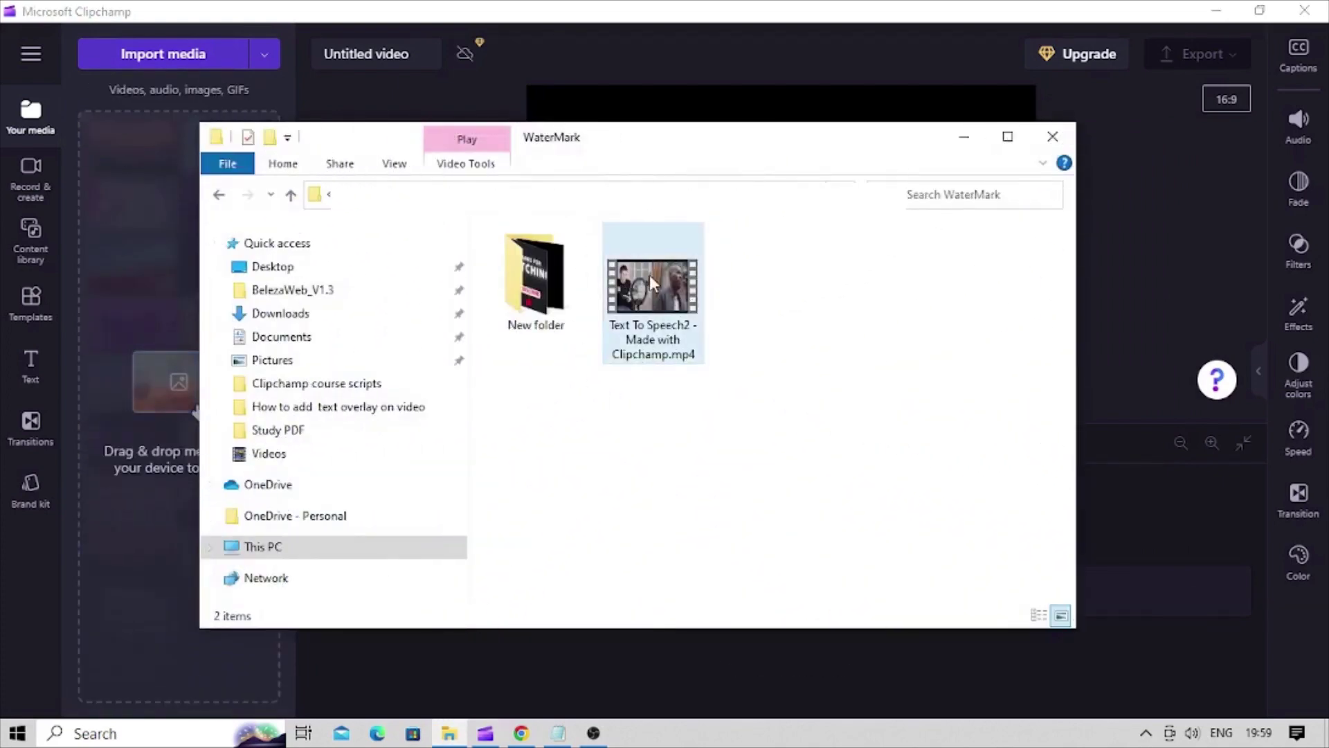
drag(650, 276, 142, 309)
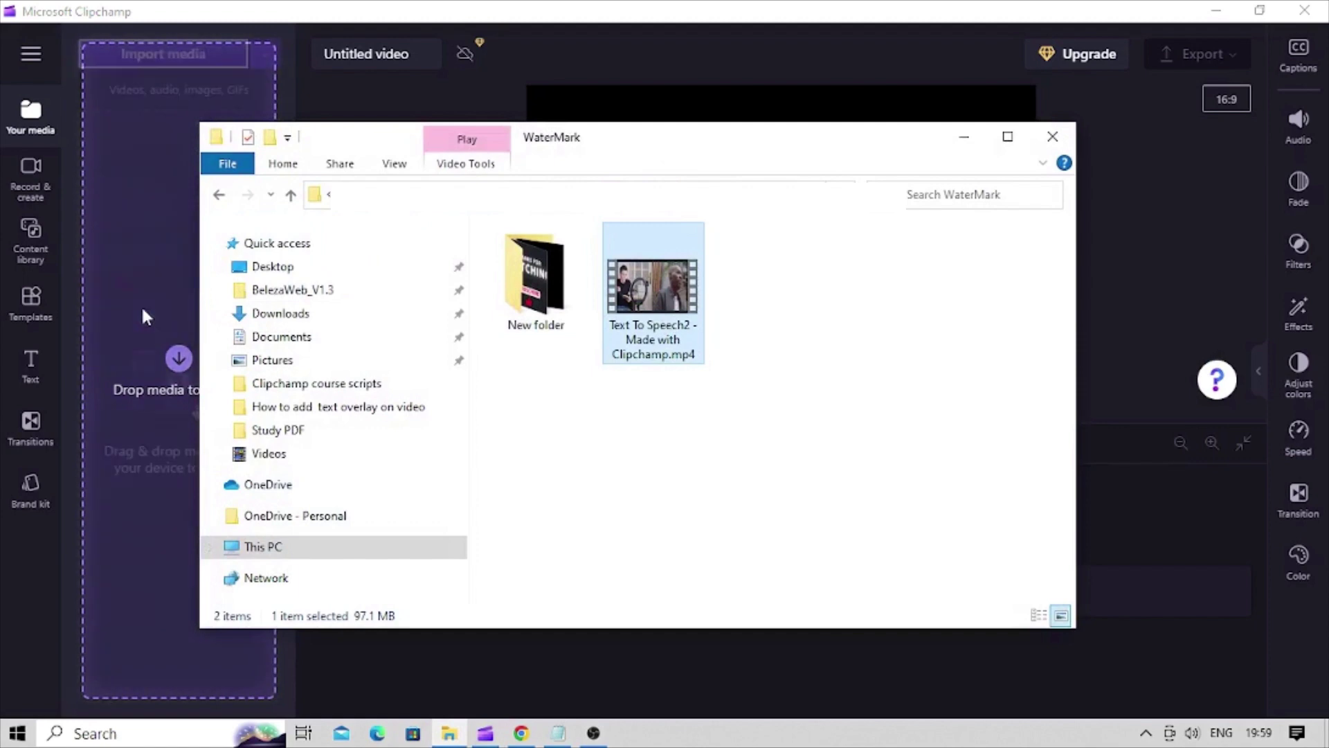
click(964, 136)
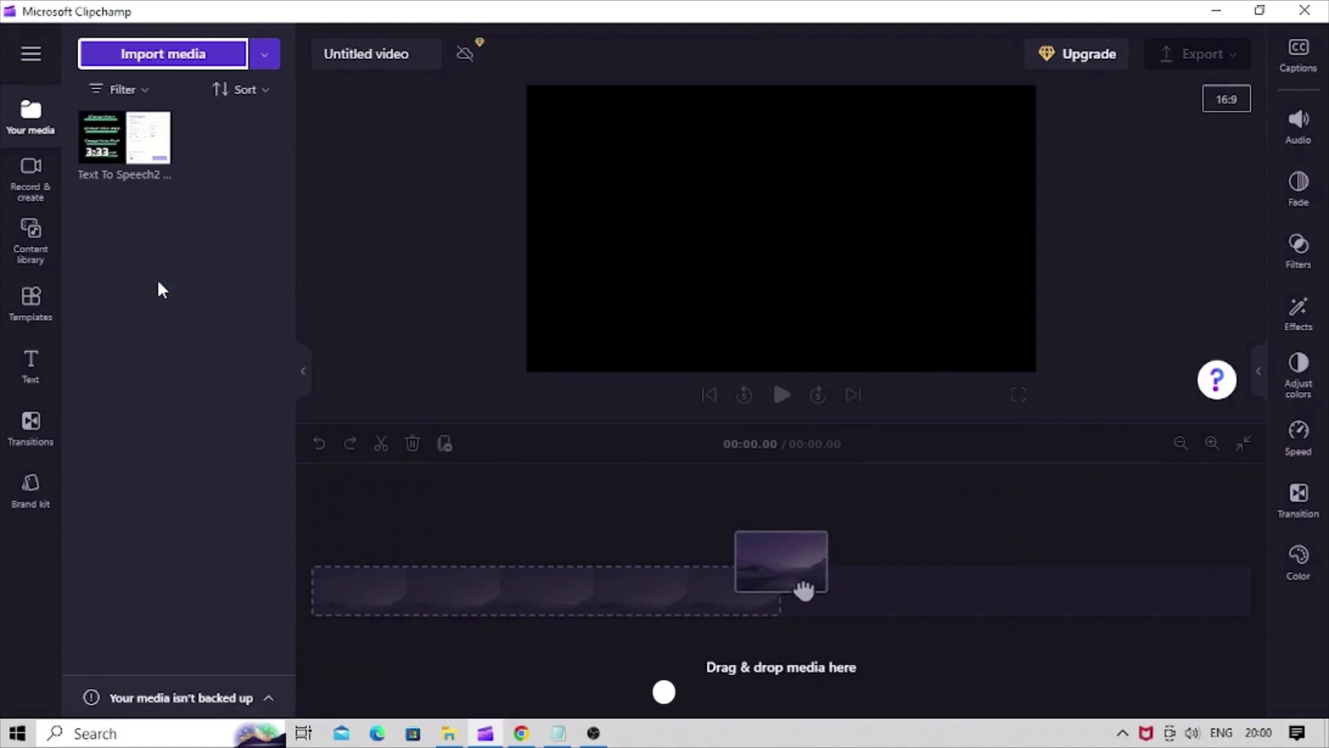
- Add the Text To Speech2 clip to the timeline (03:33.93) and show the text styles
mouse_move(96, 121)
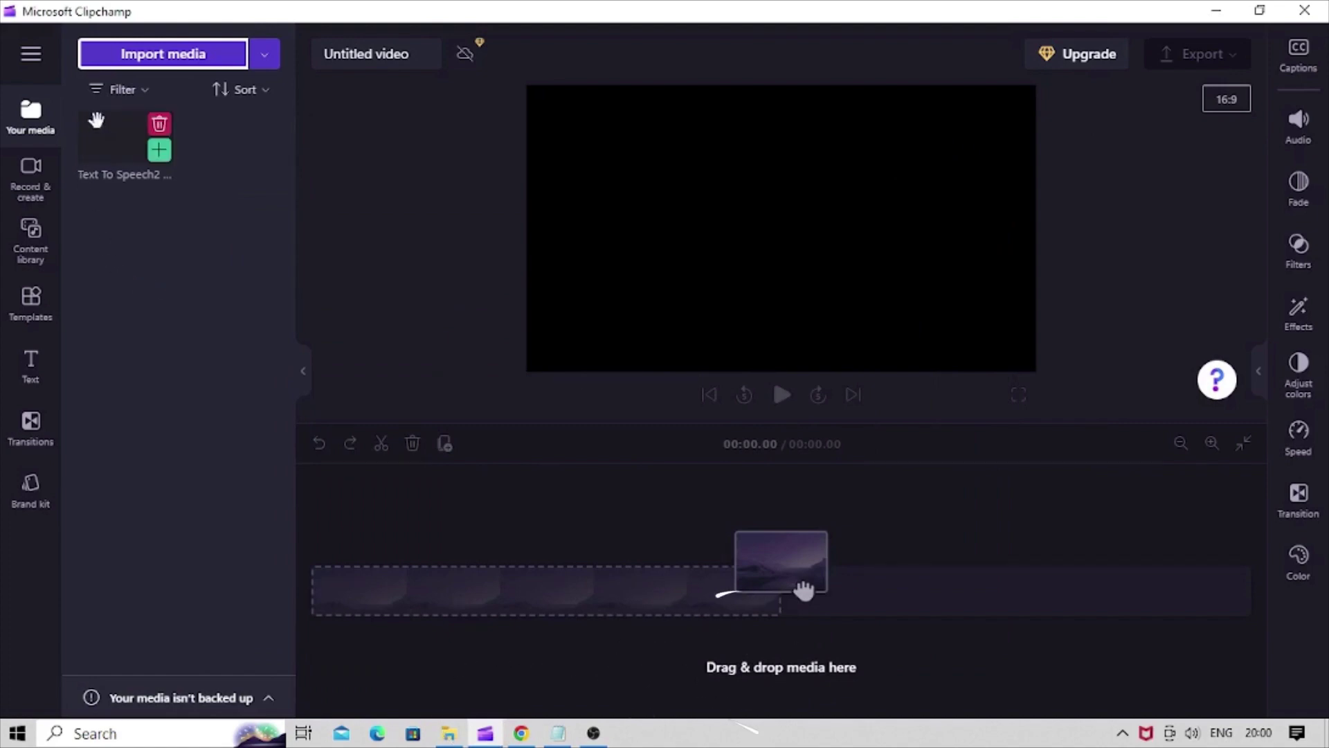
click(160, 150)
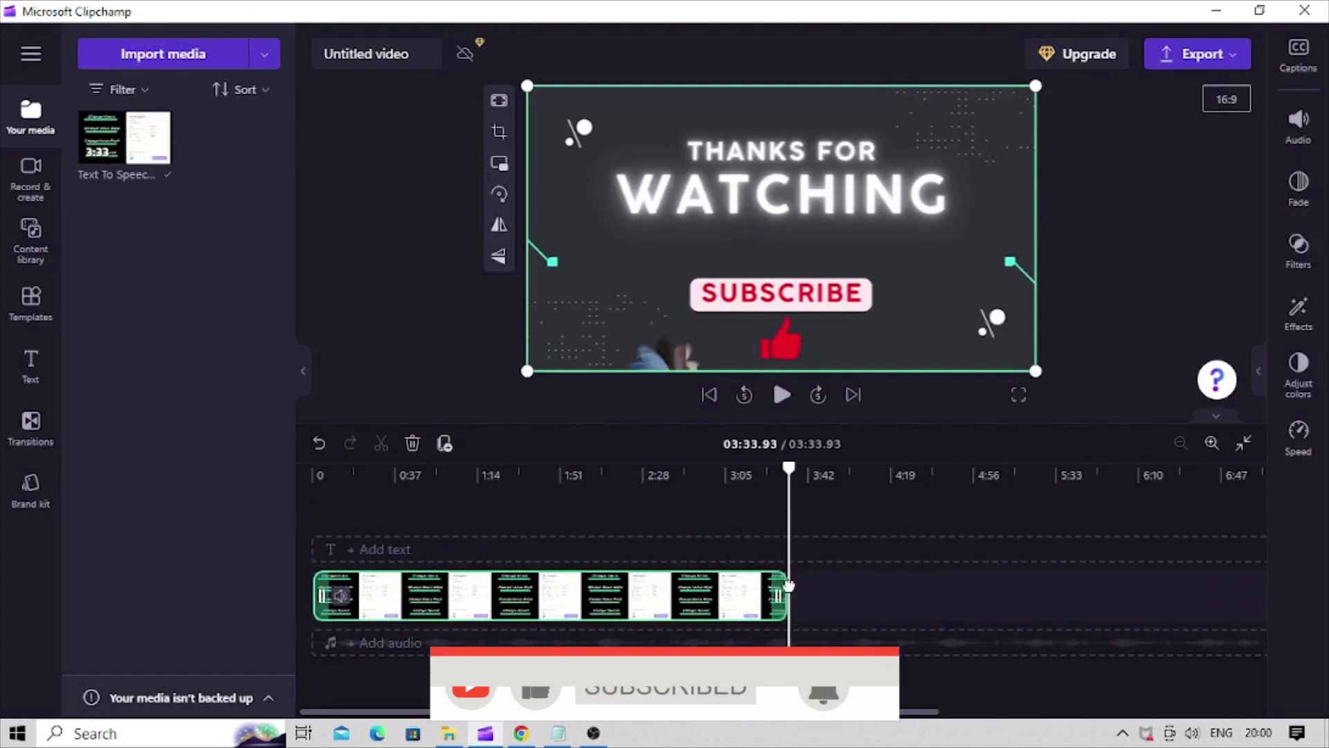
click(41, 383)
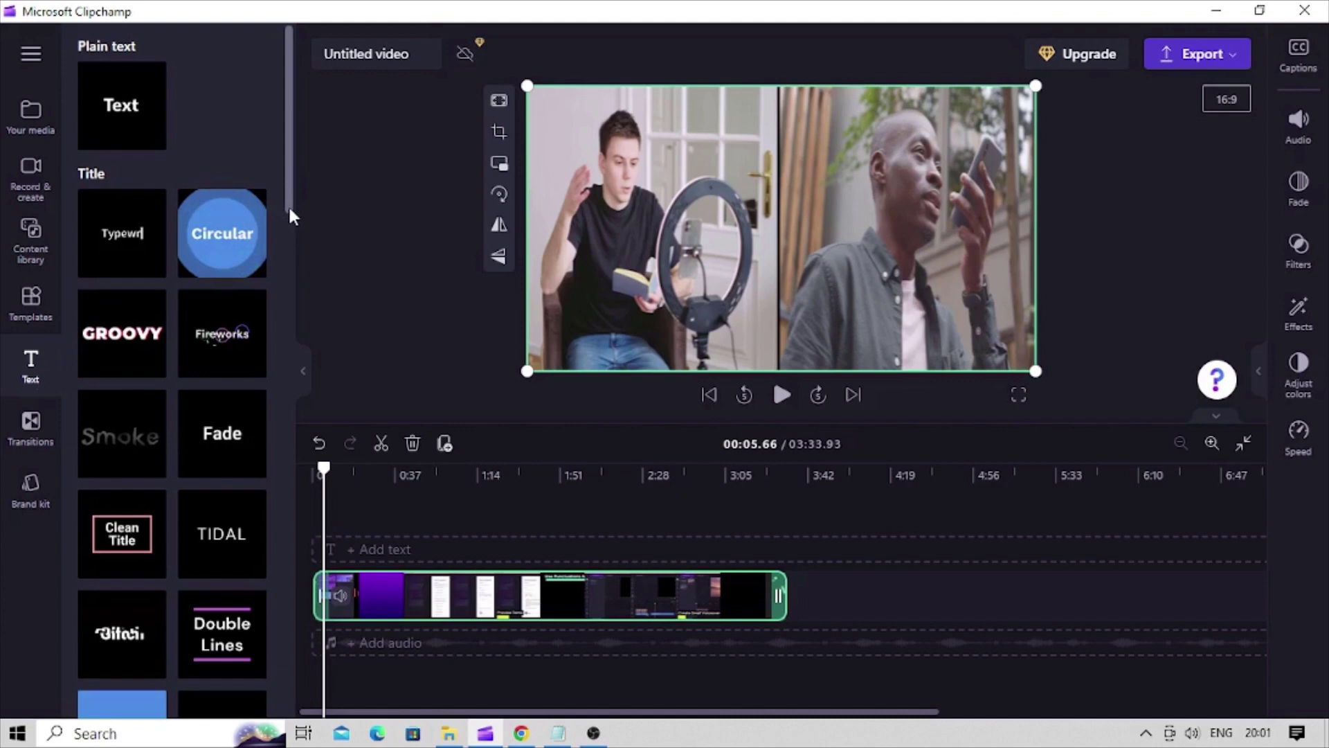
- Scroll the Text library down to the Caption styles, including Subtitle
drag(287, 190, 289, 226)
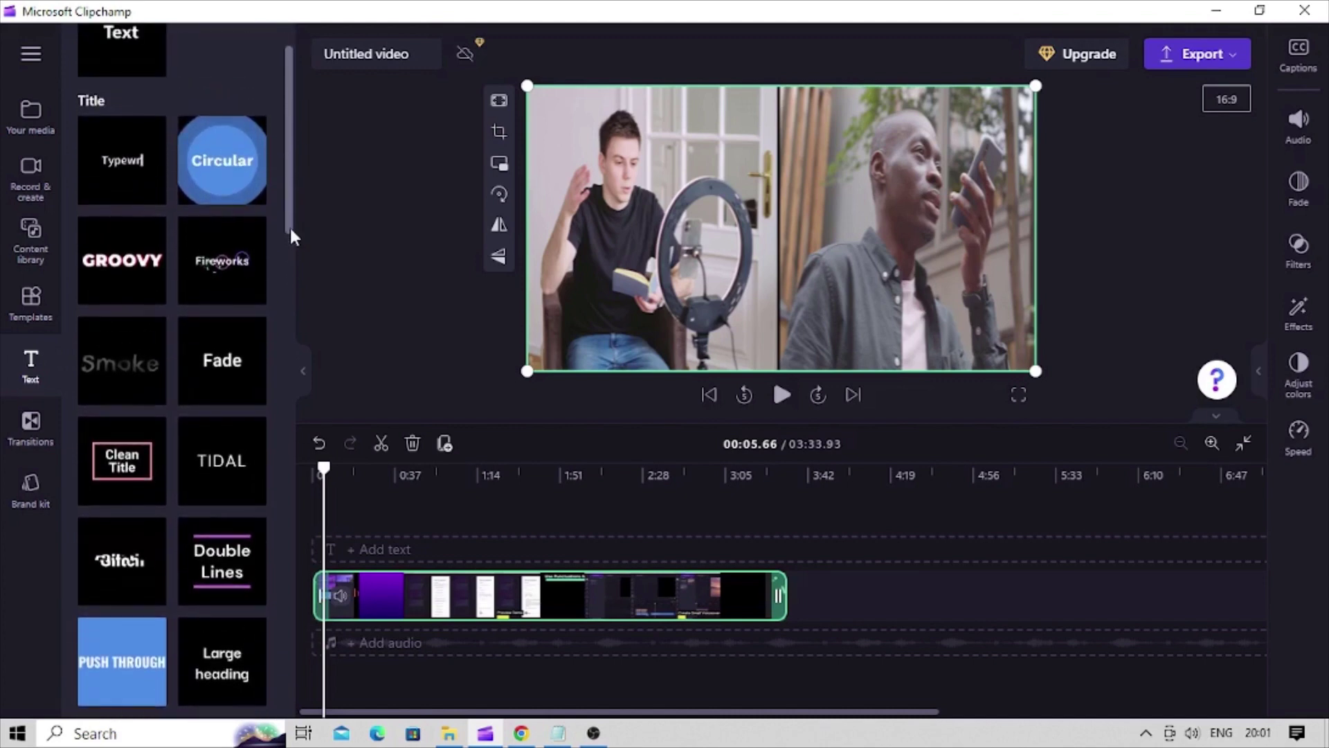
scroll(173, 277, down, 10)
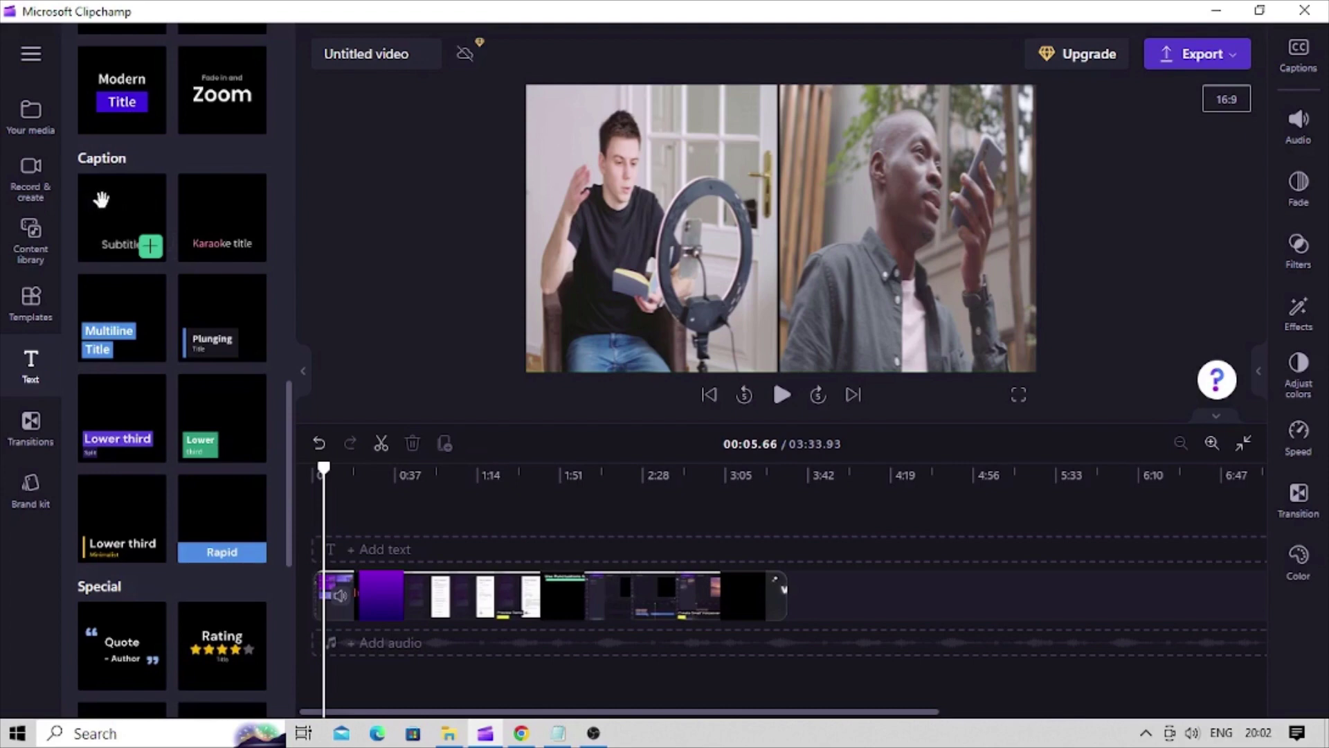
- Drop the Subtitle text style onto the timeline above the video clip
drag(101, 199, 378, 552)
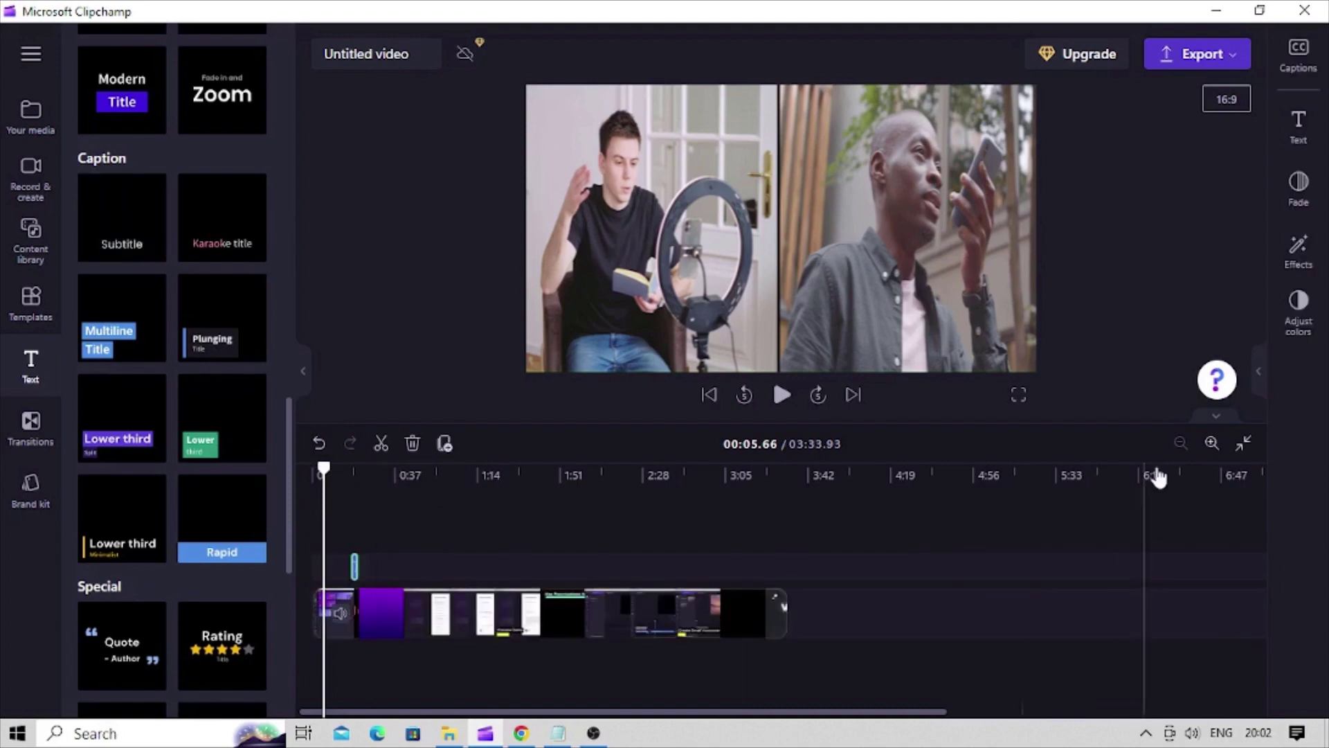
click(1211, 444)
click(1211, 447)
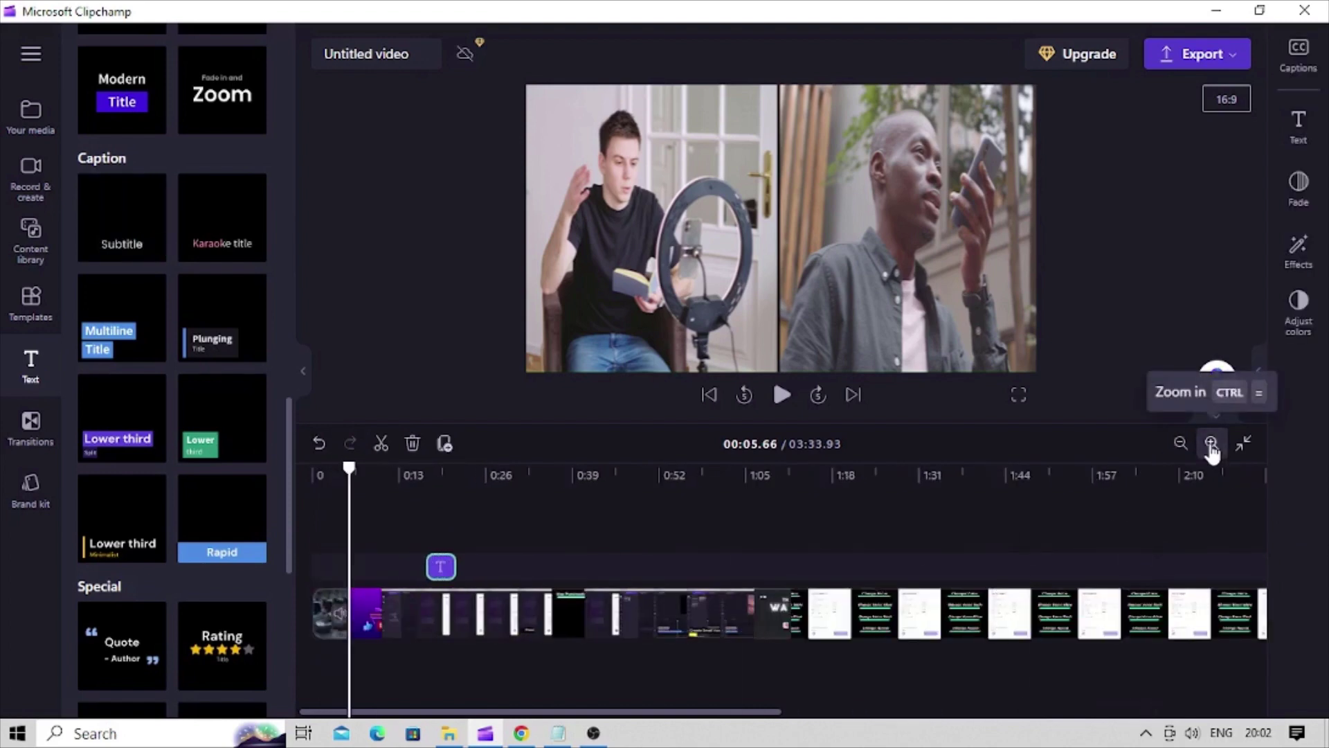
click(1211, 447)
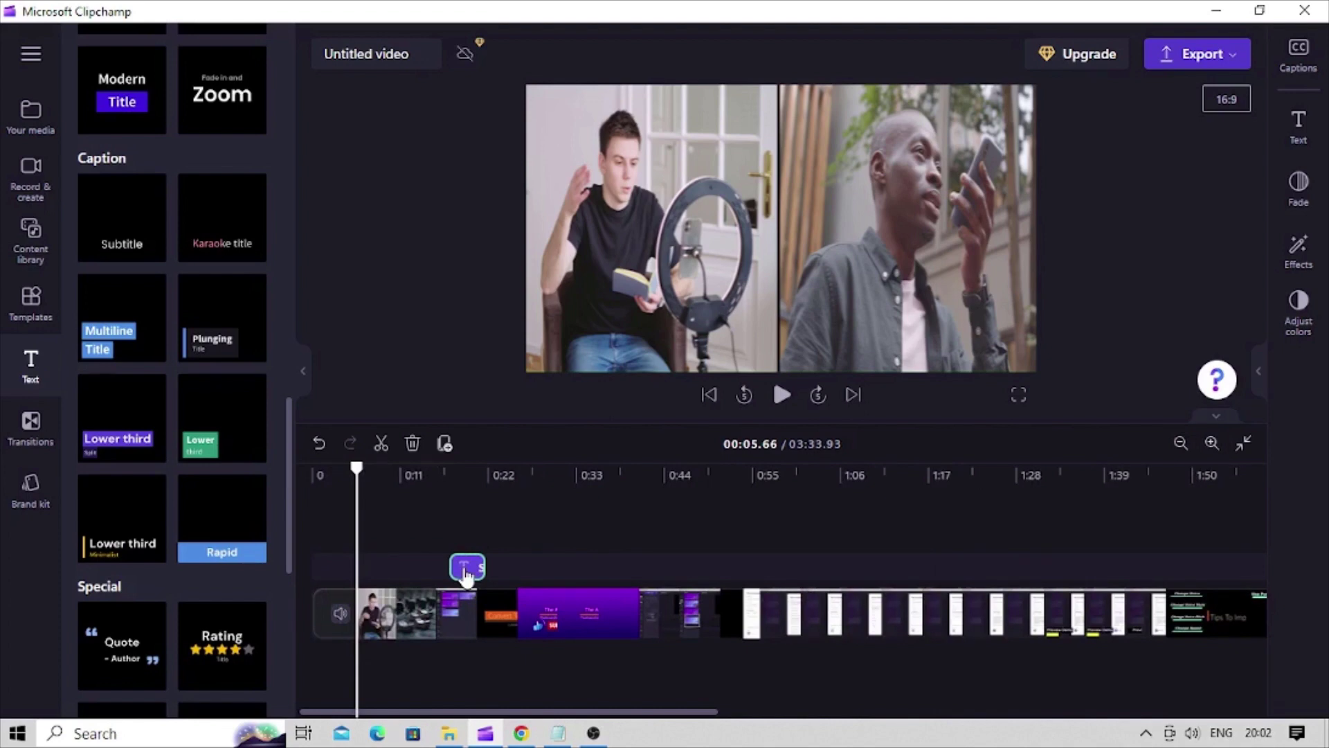
click(305, 396)
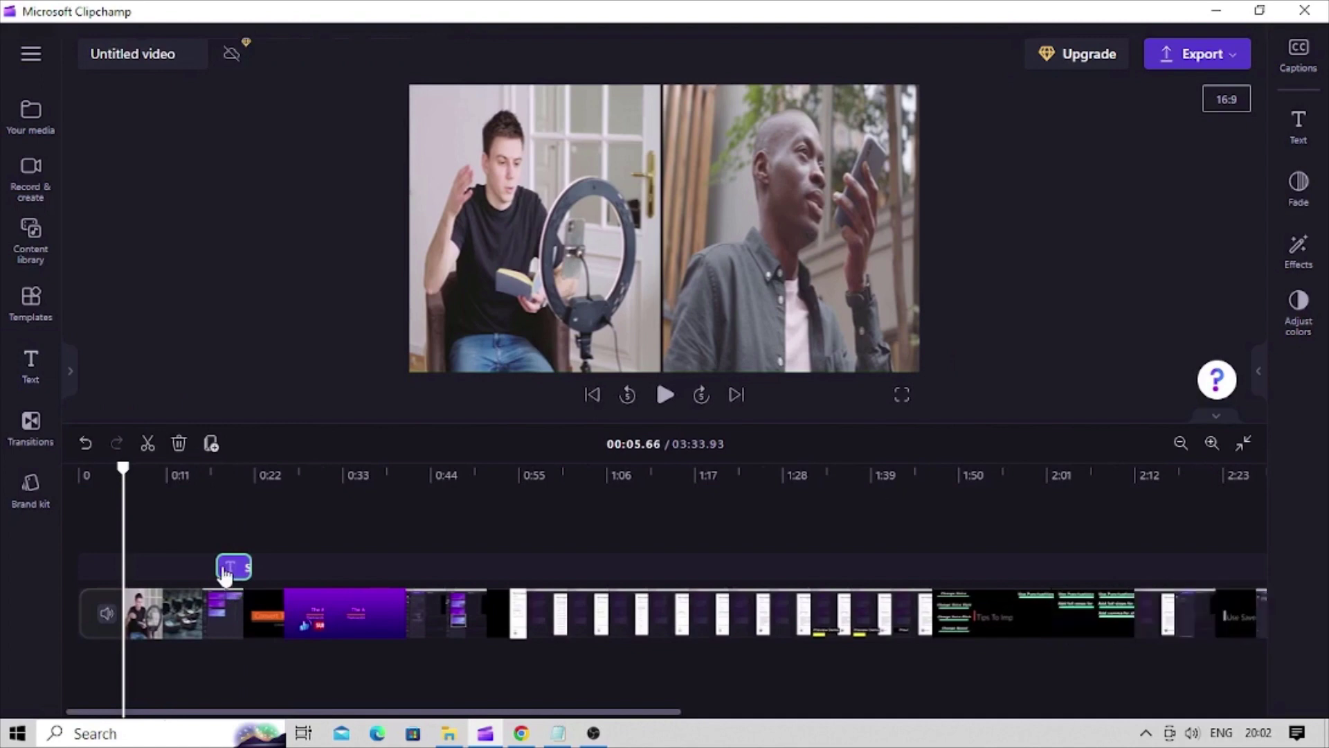
- Stretch the Subtitle clip to span the video's full 03:33.93 length
drag(216, 564, 81, 566)
drag(242, 562, 1291, 570)
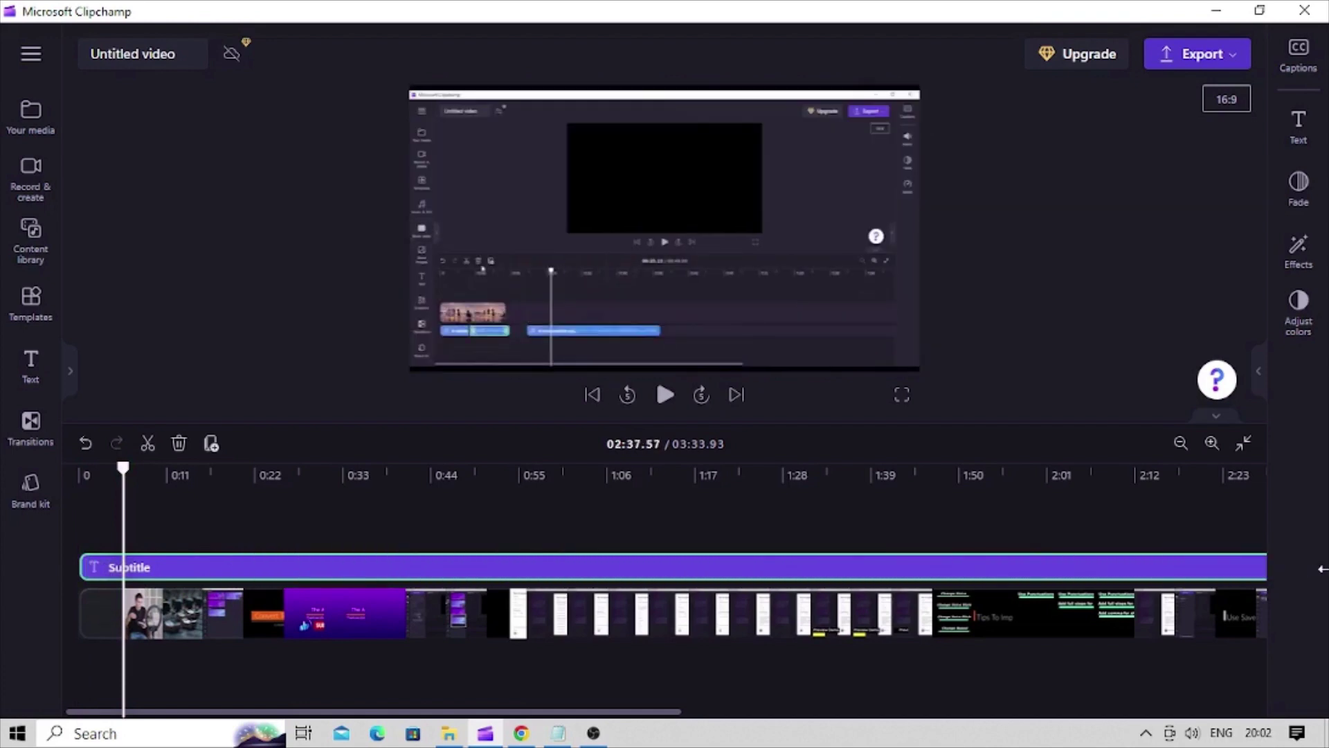
drag(663, 711, 1144, 727)
drag(407, 567, 852, 568)
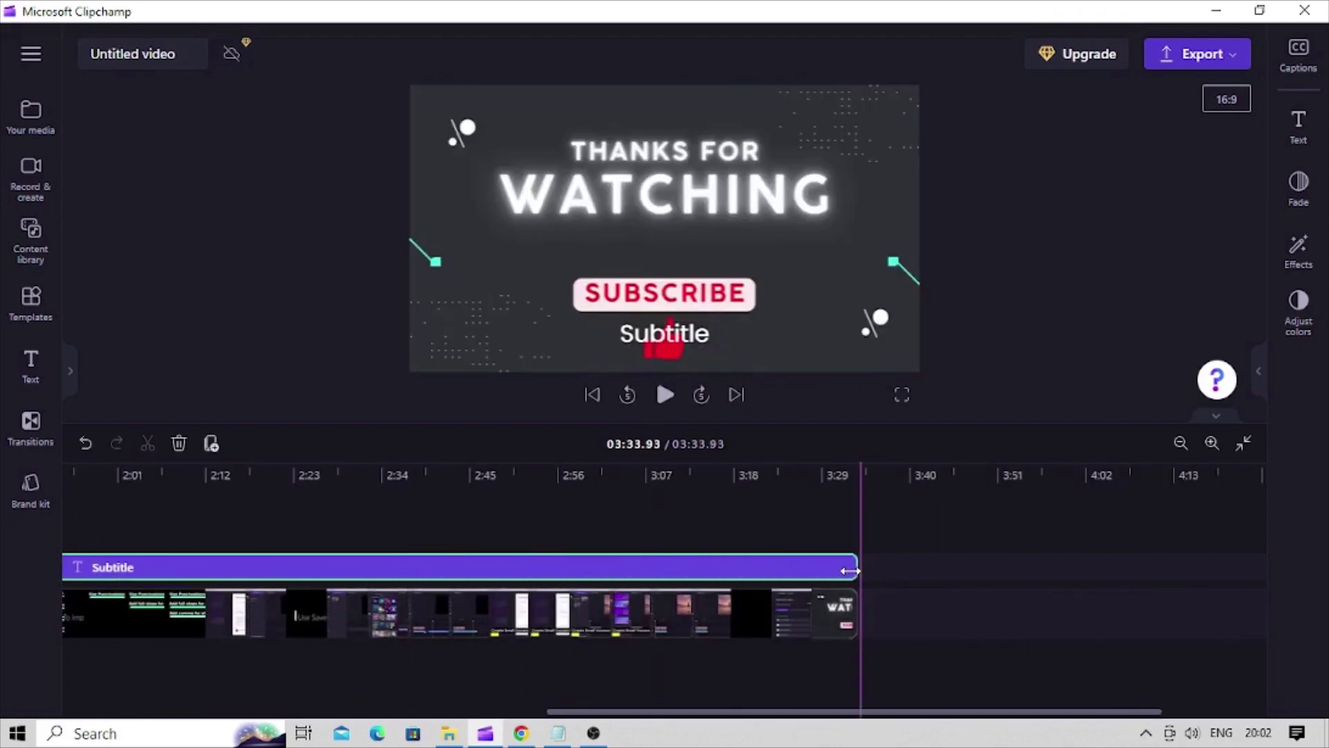
drag(783, 713, 303, 715)
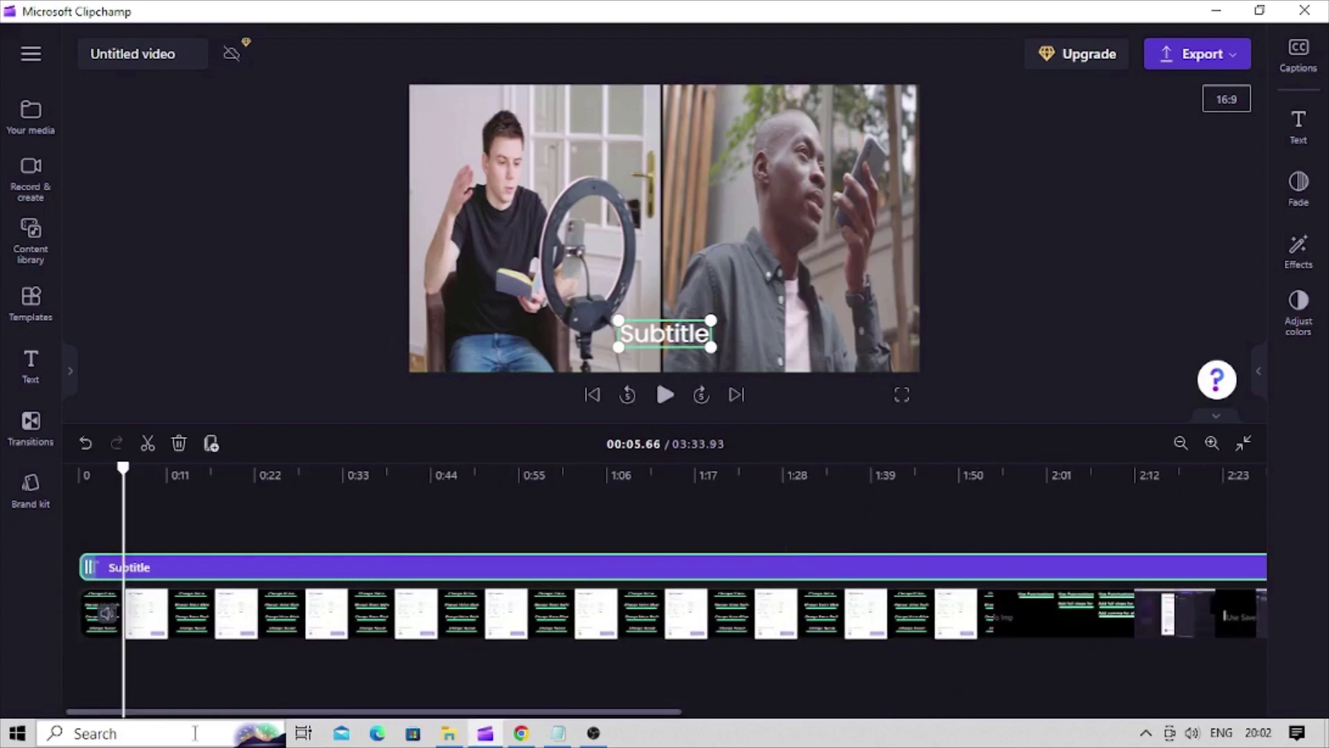
click(1180, 443)
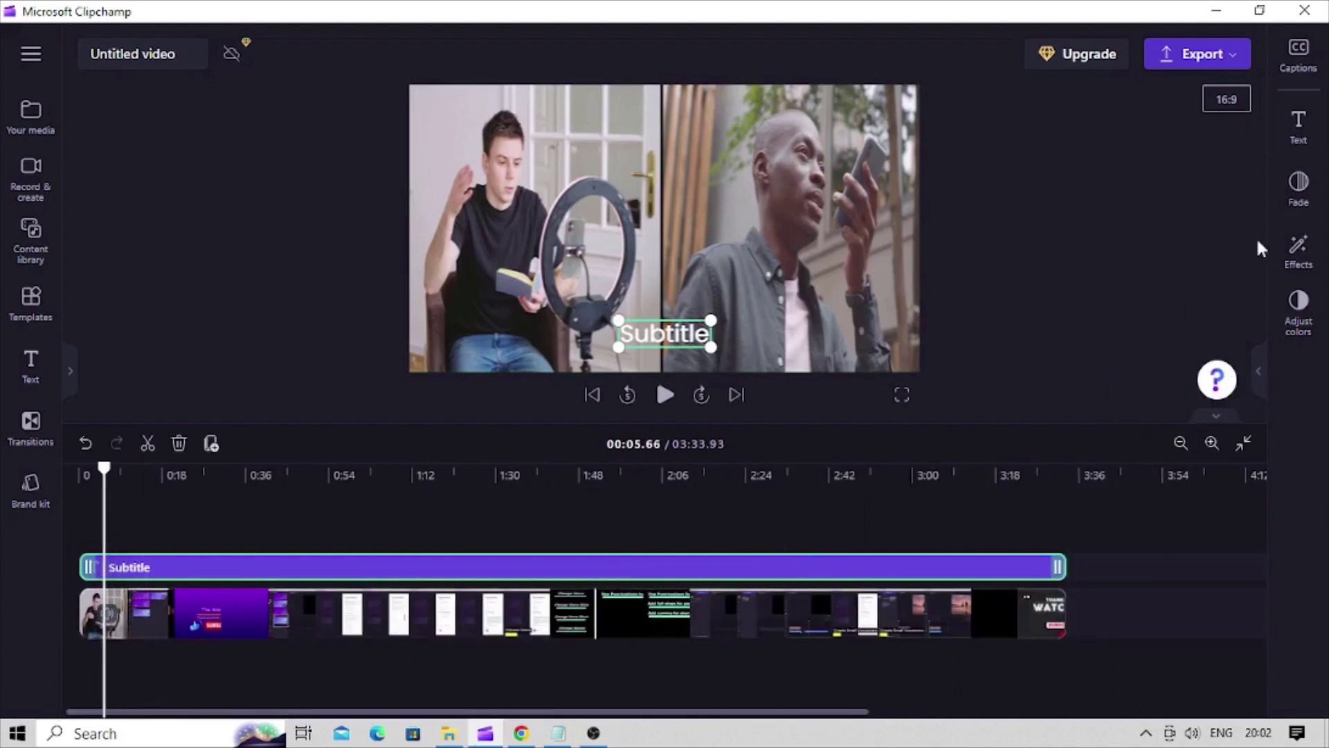
- Replace the 'Subtitle' placeholder with 'TheAnecdotez.blogspot.com' in the Text box
click(1305, 135)
click(1305, 138)
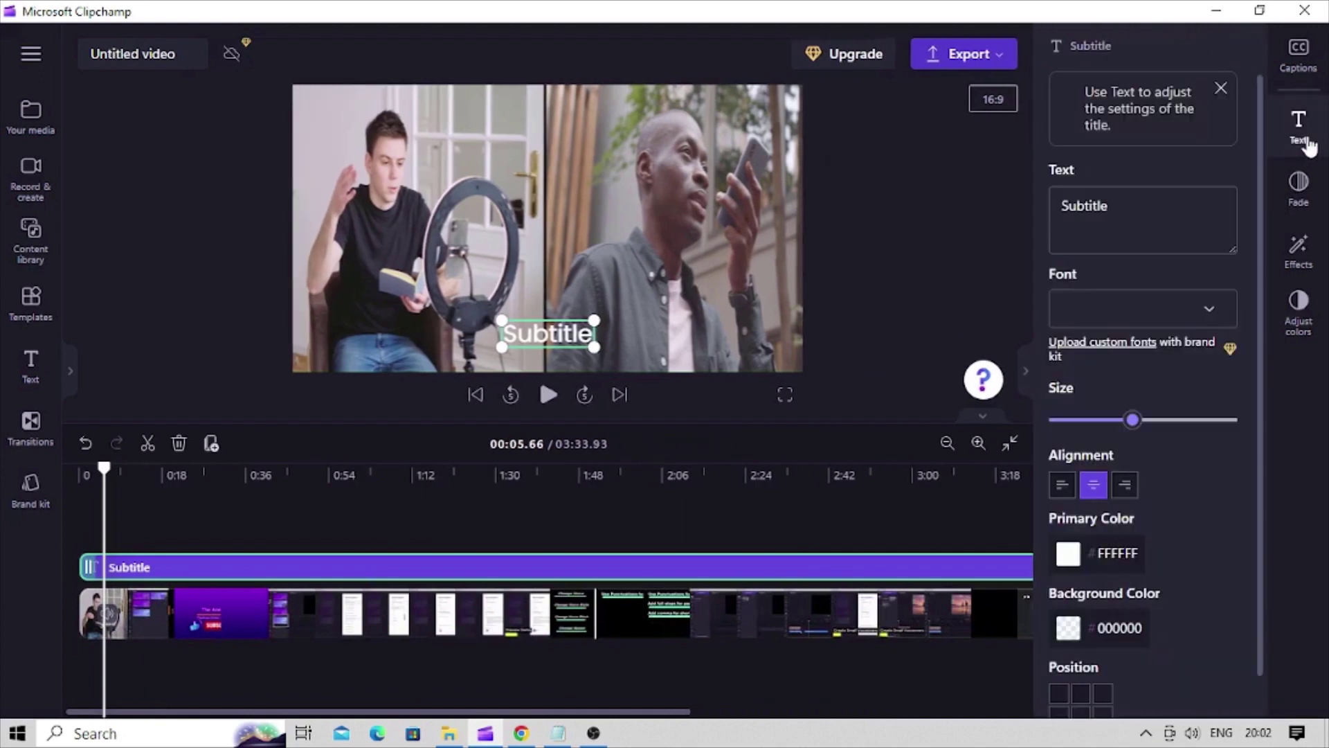
double_click(1142, 199)
text(The Anecdotez.c)
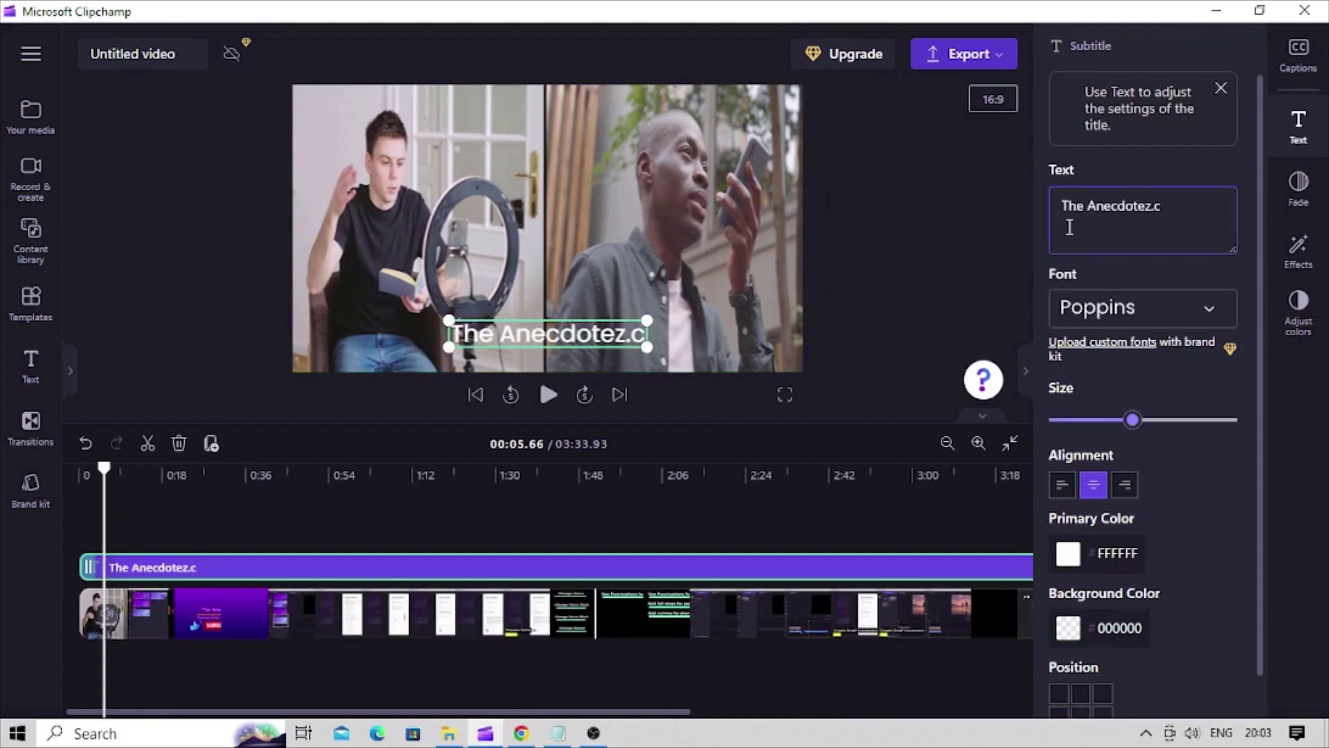
key(BackSpace)
text(blogspot.com)
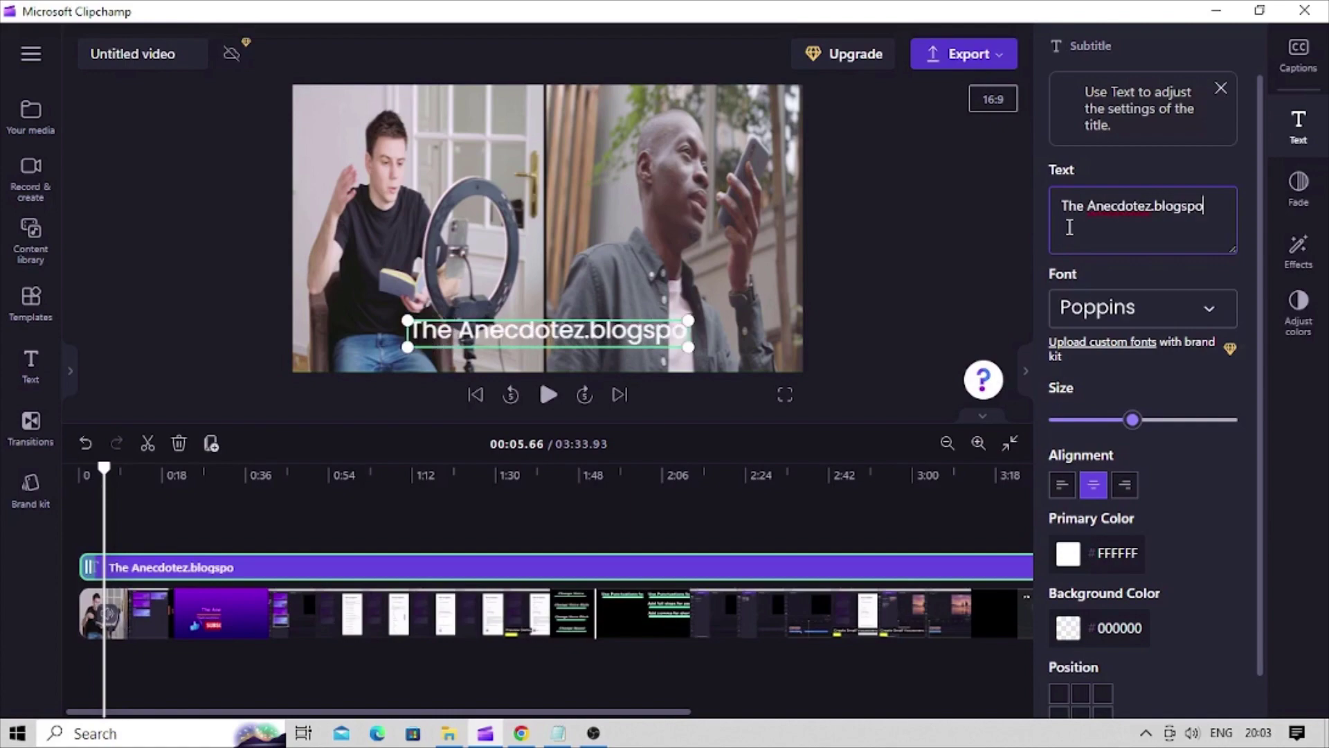
click(1058, 234)
key(BackSpace)
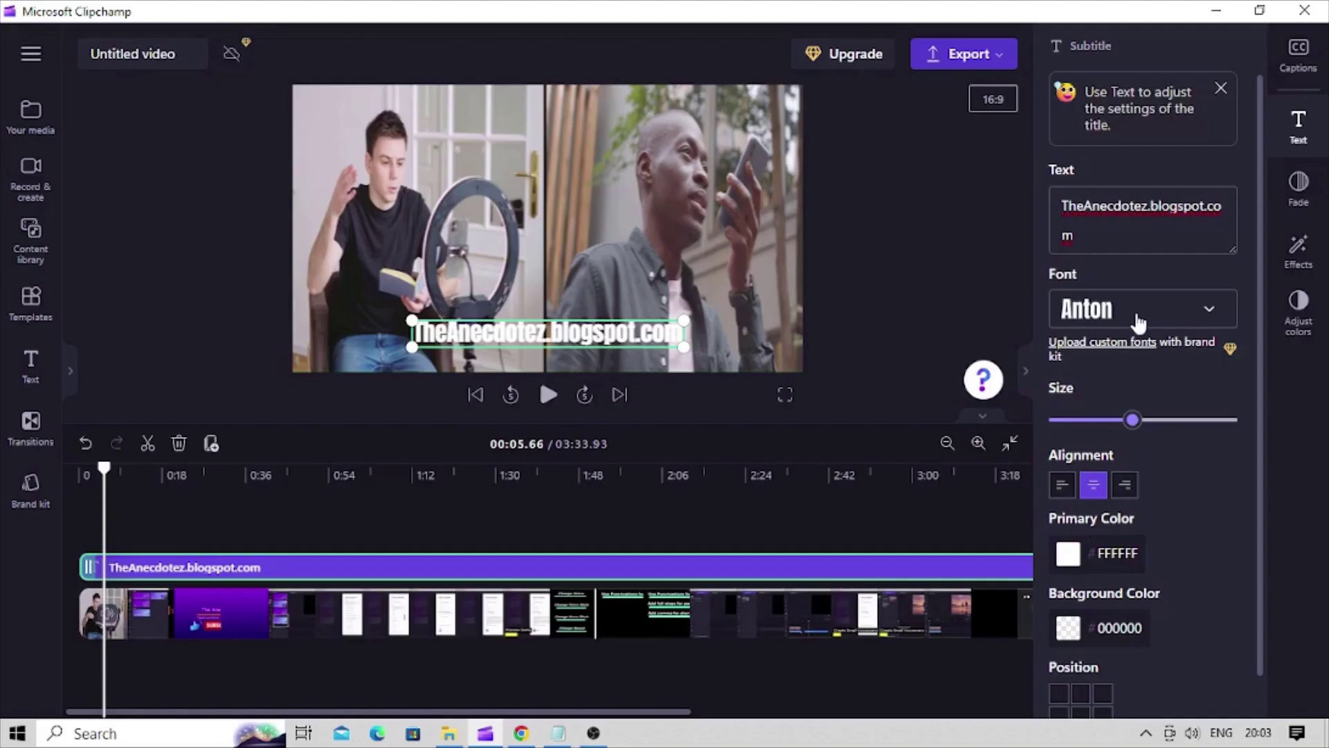
- Switch the title font to Bebas Neue
click(1137, 312)
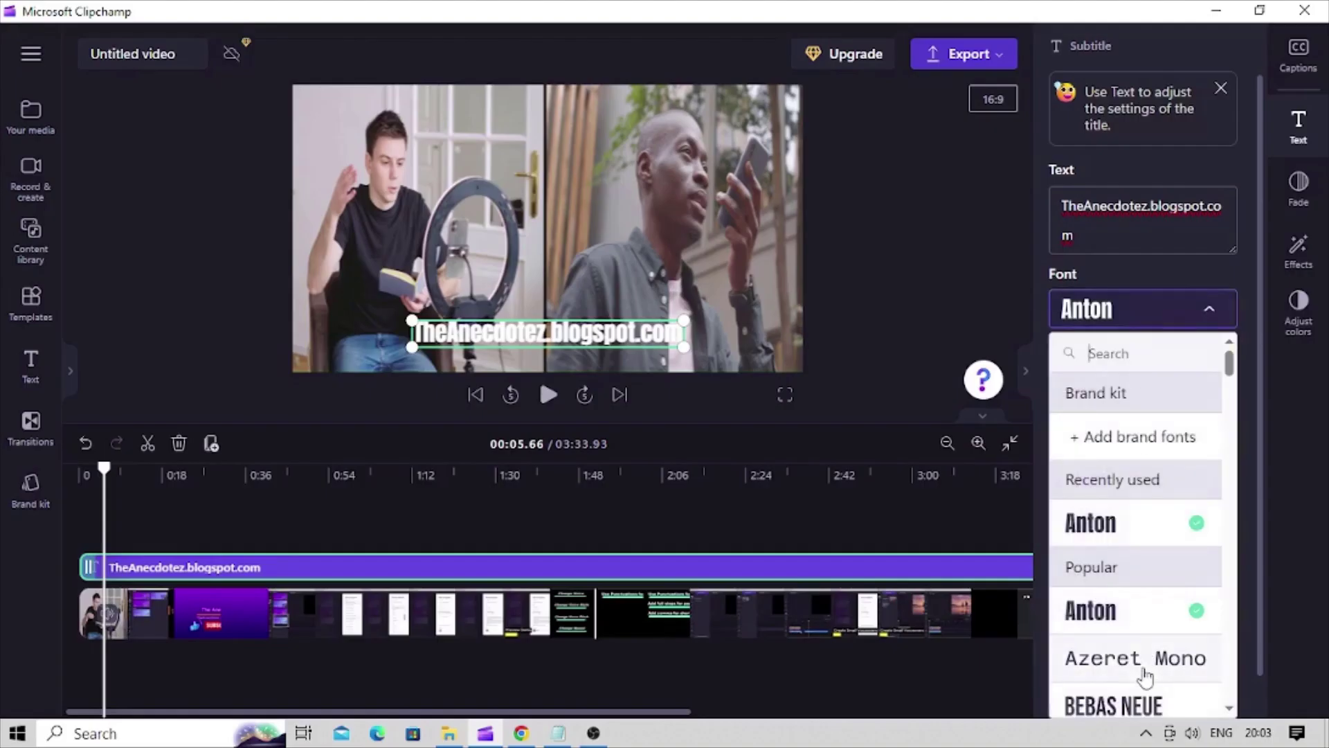
click(1143, 706)
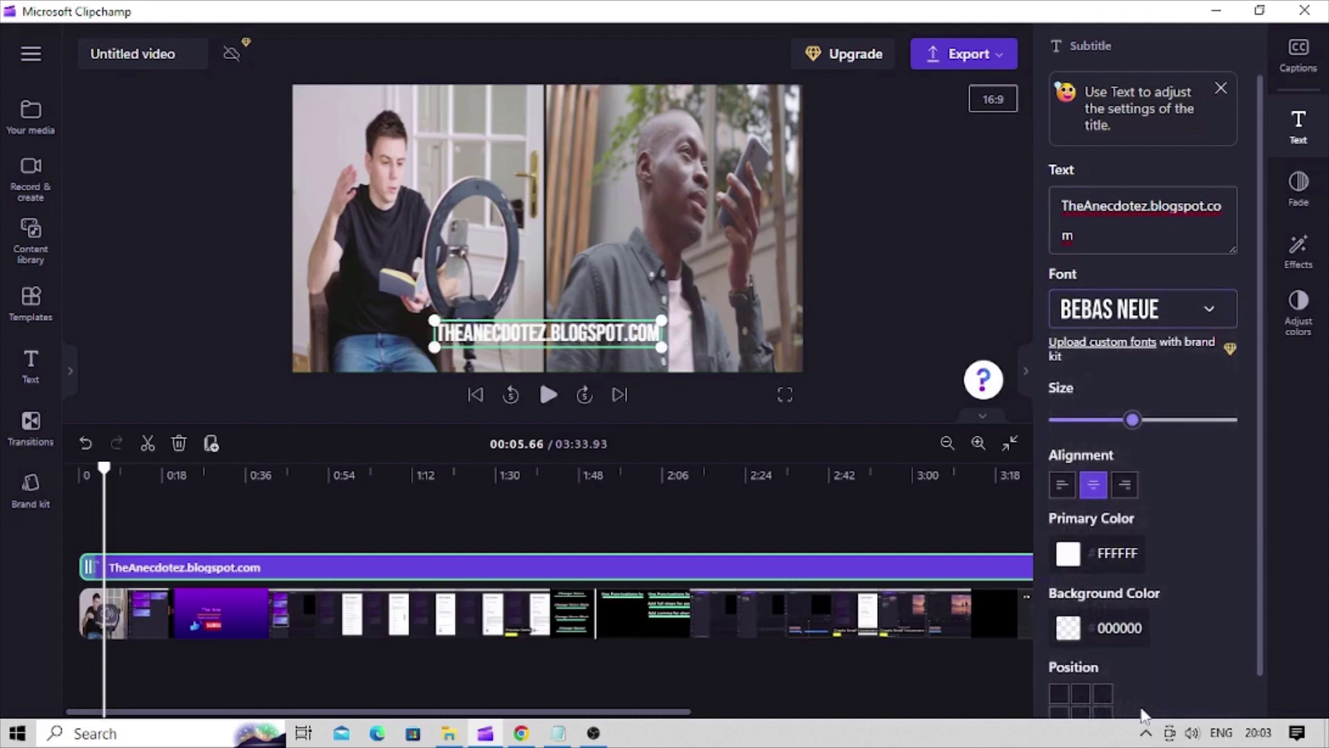
drag(1257, 465, 1256, 506)
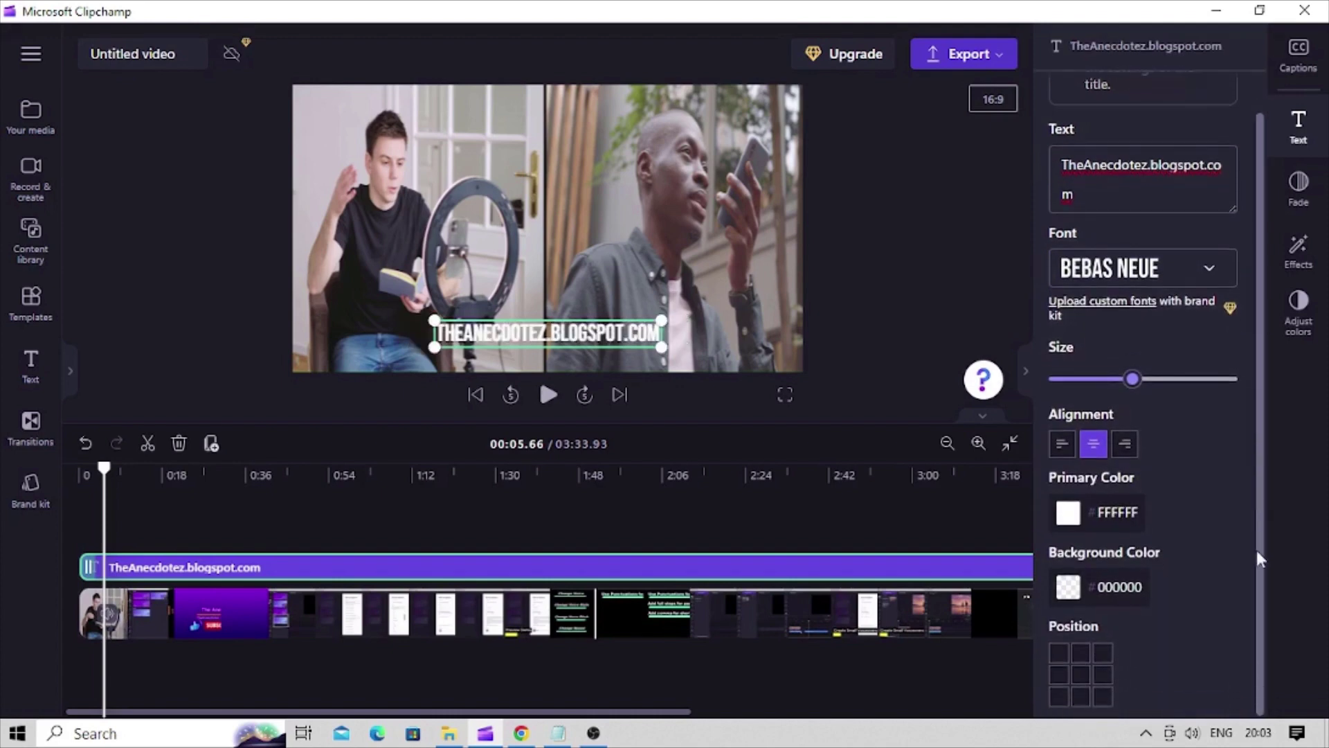
- Keep #FFFFFF white text with a 0% opacity #000000 background
click(1066, 515)
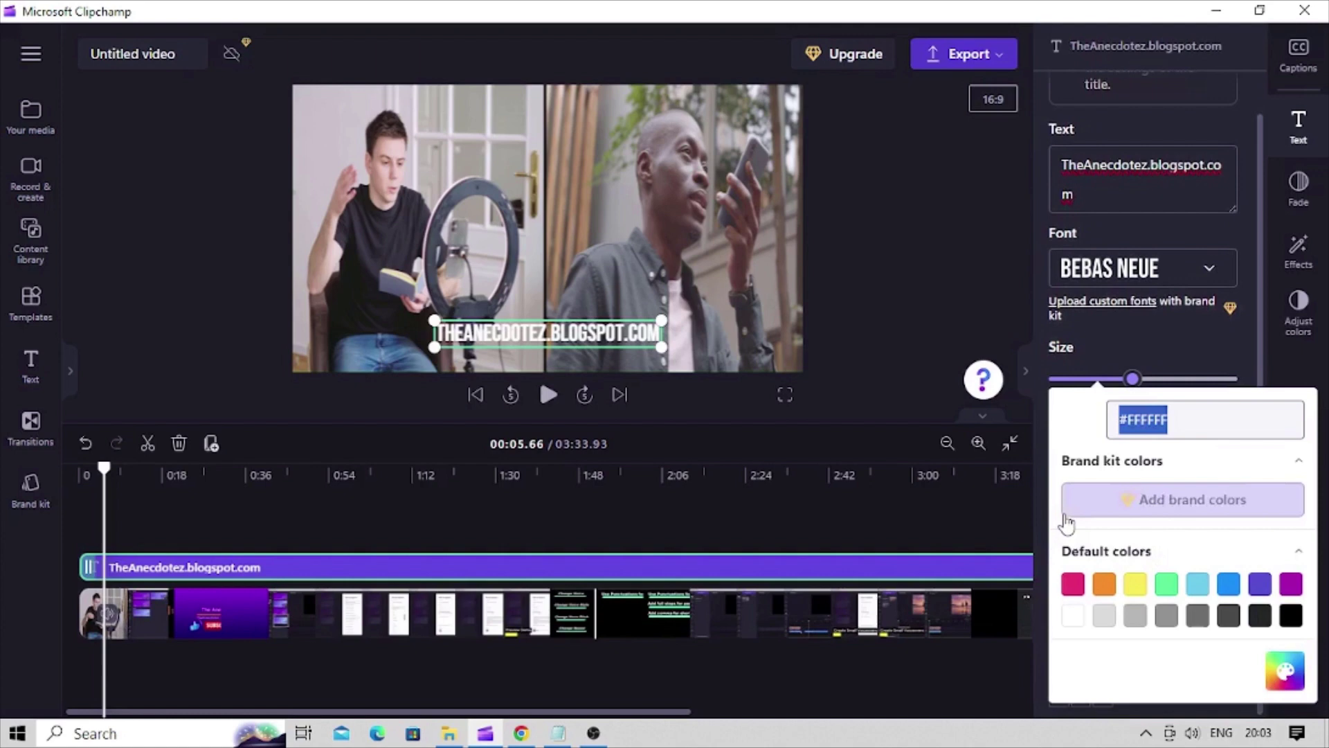
click(1186, 335)
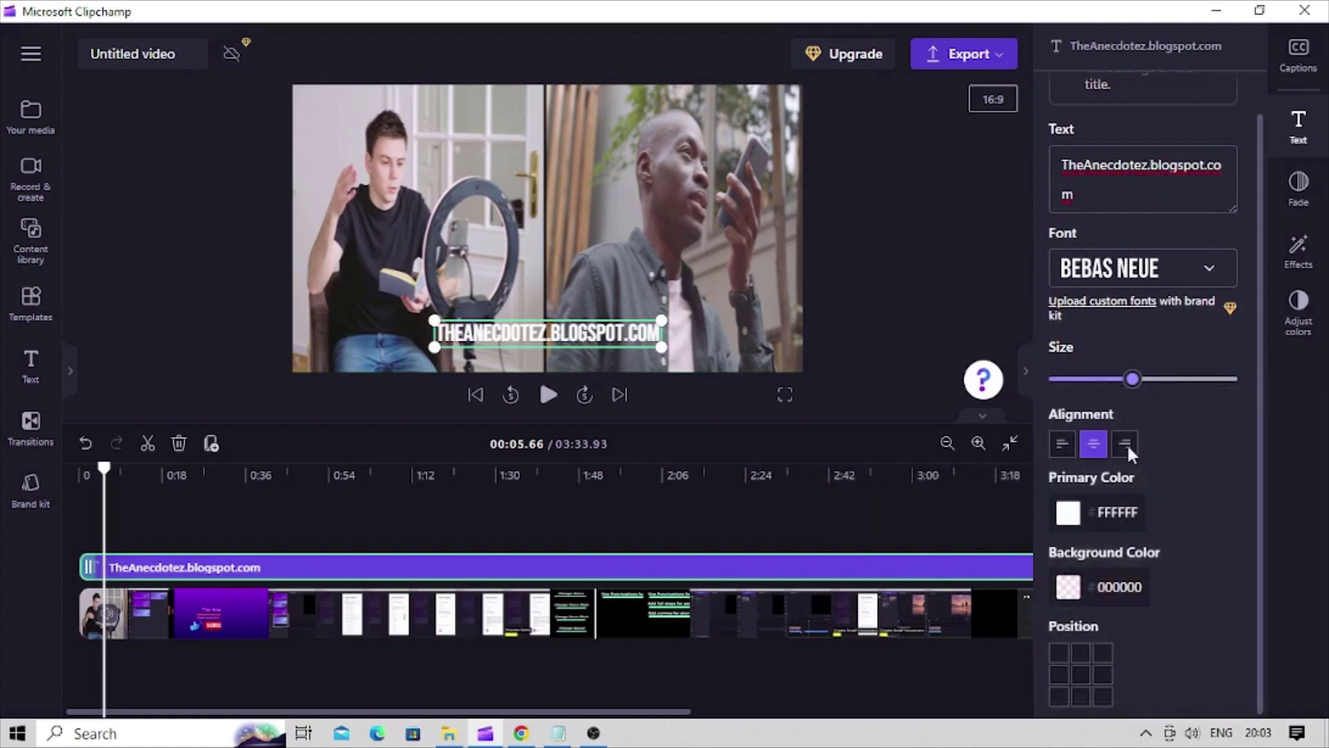
click(1069, 588)
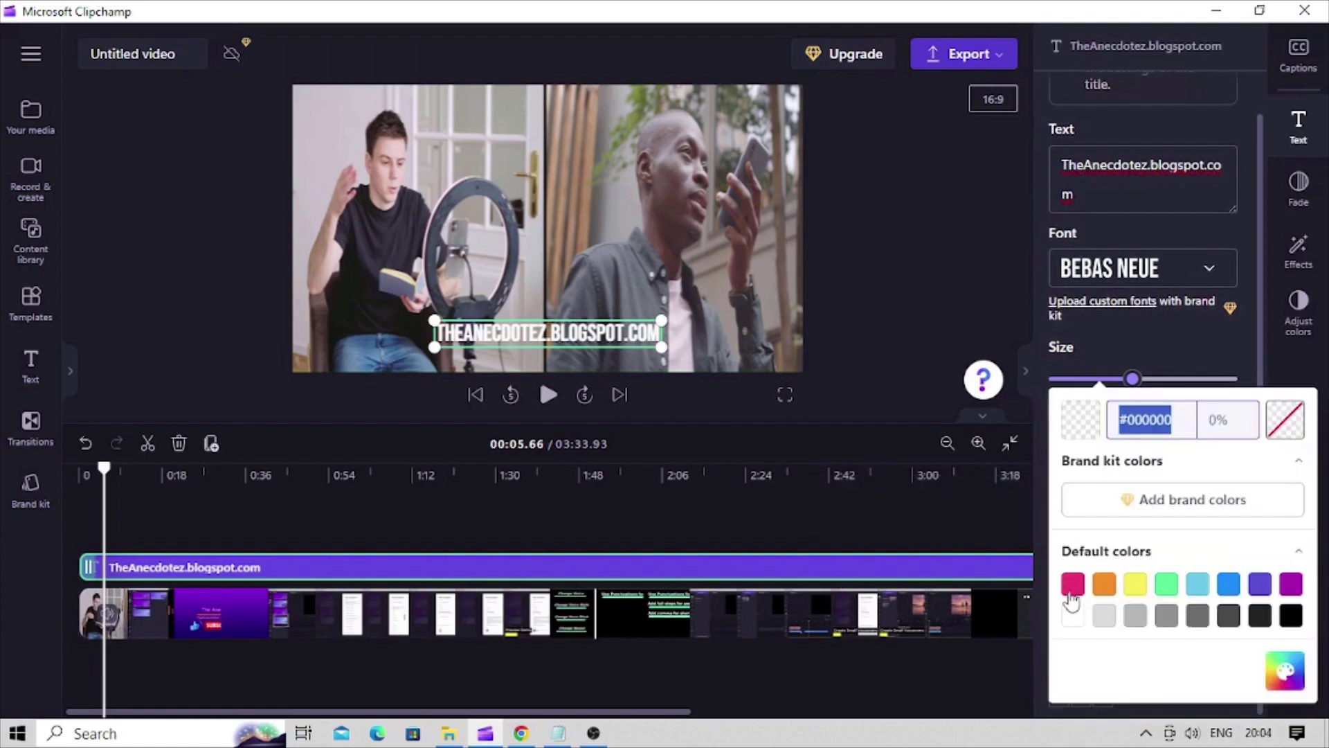
click(1190, 356)
click(1069, 516)
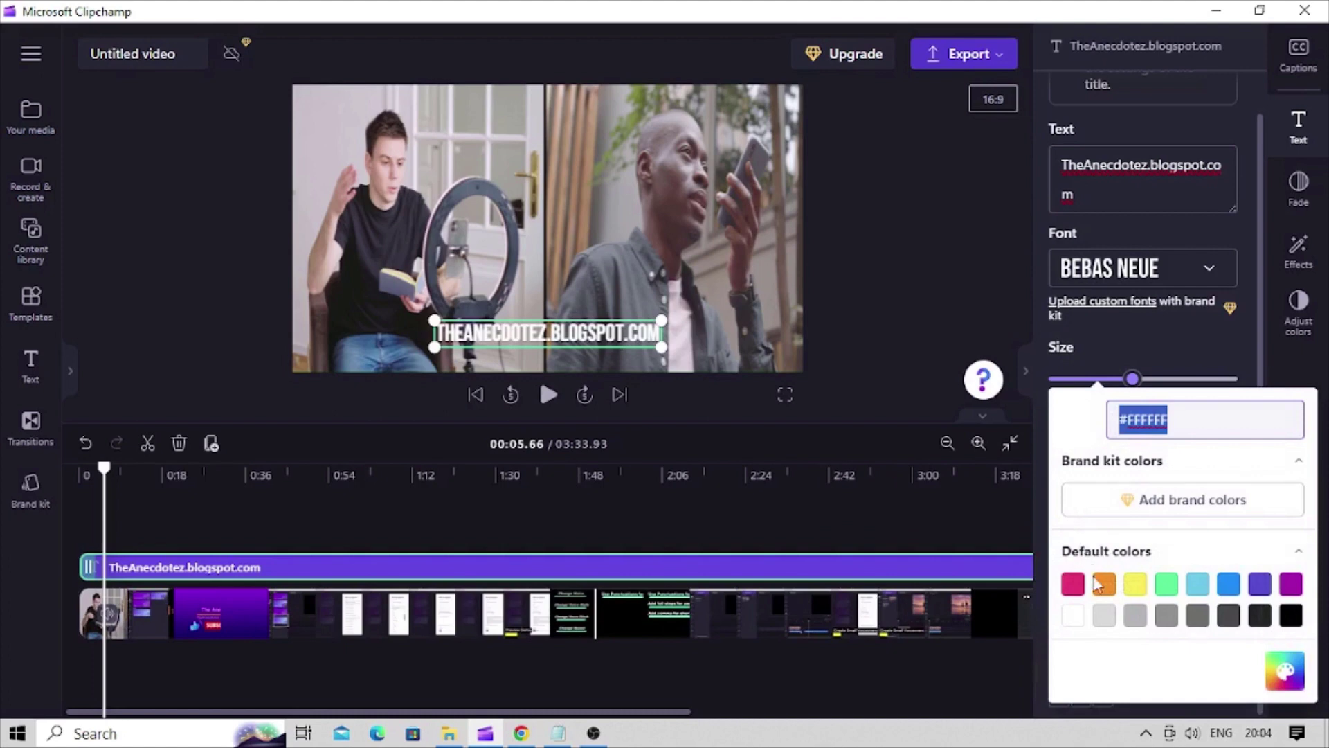
click(1165, 346)
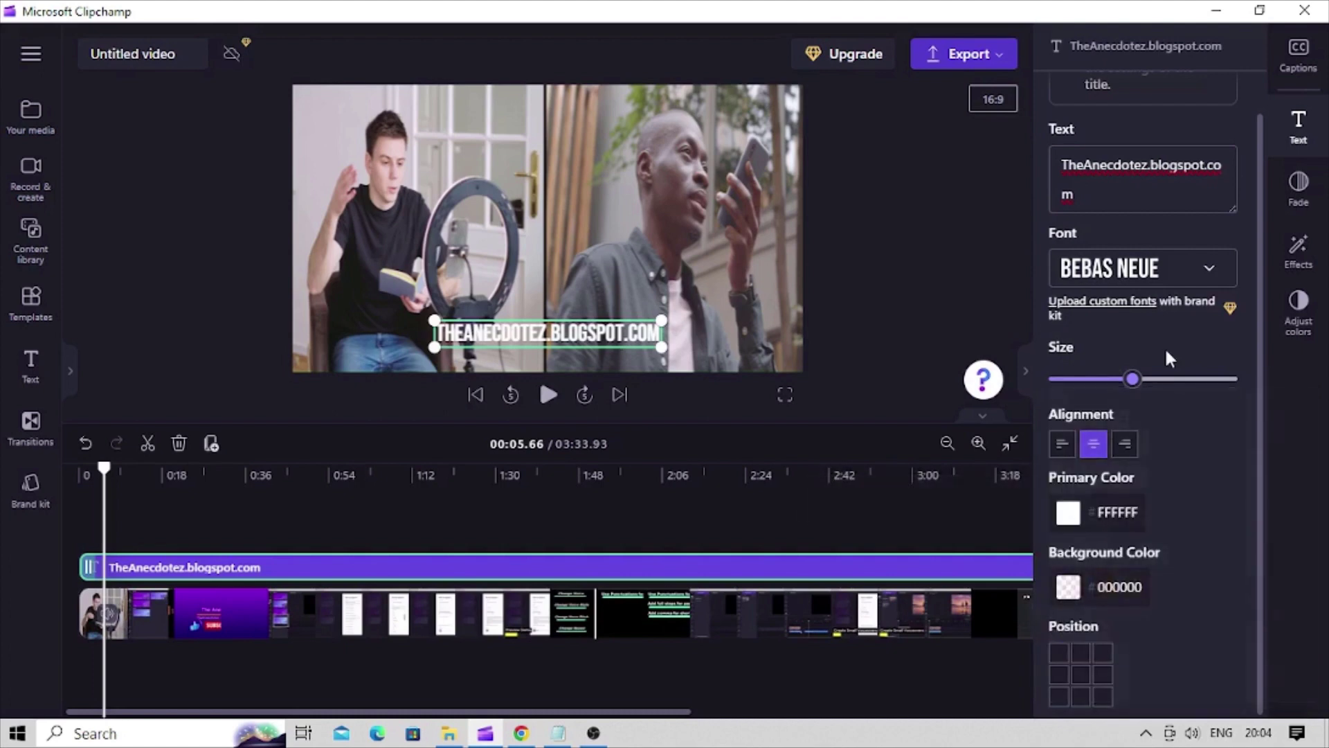
- Enlarge the title to stretch across most of the preview width near the bottom
drag(1133, 378, 1196, 385)
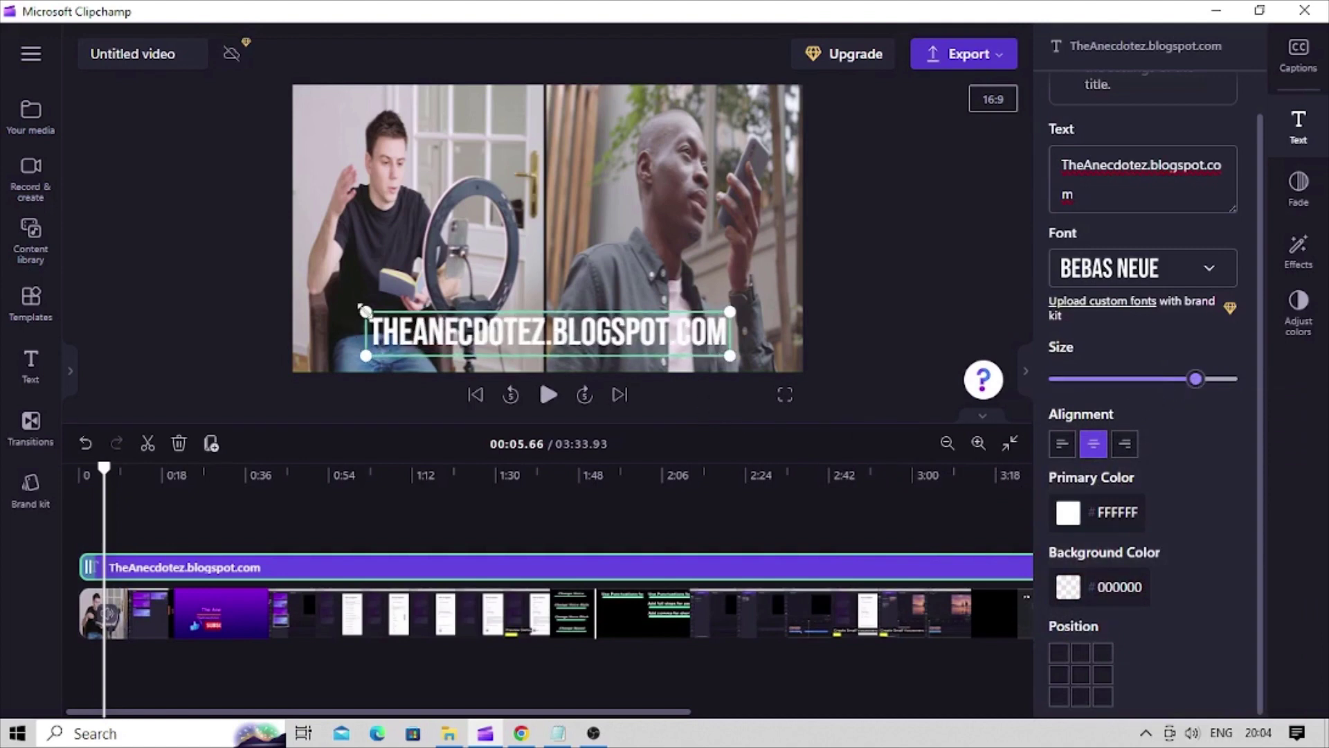
drag(365, 309, 313, 305)
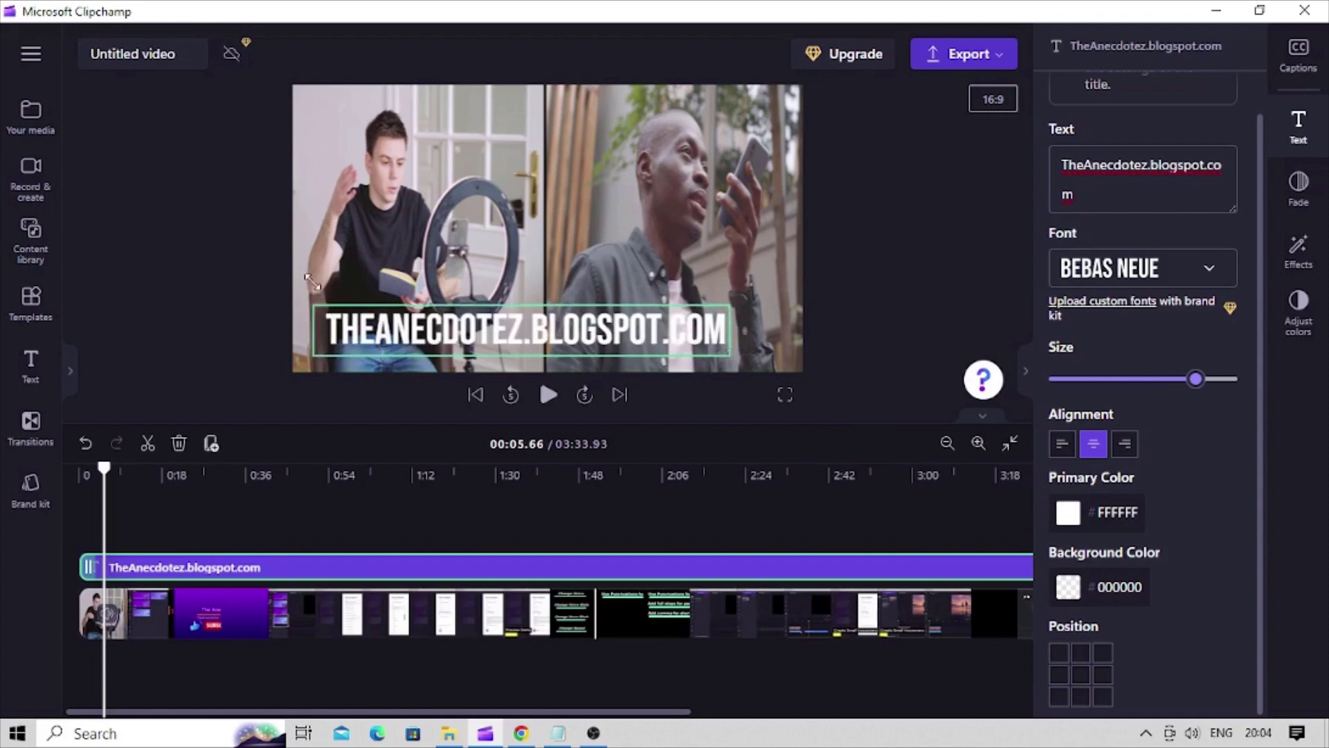
drag(524, 328, 542, 321)
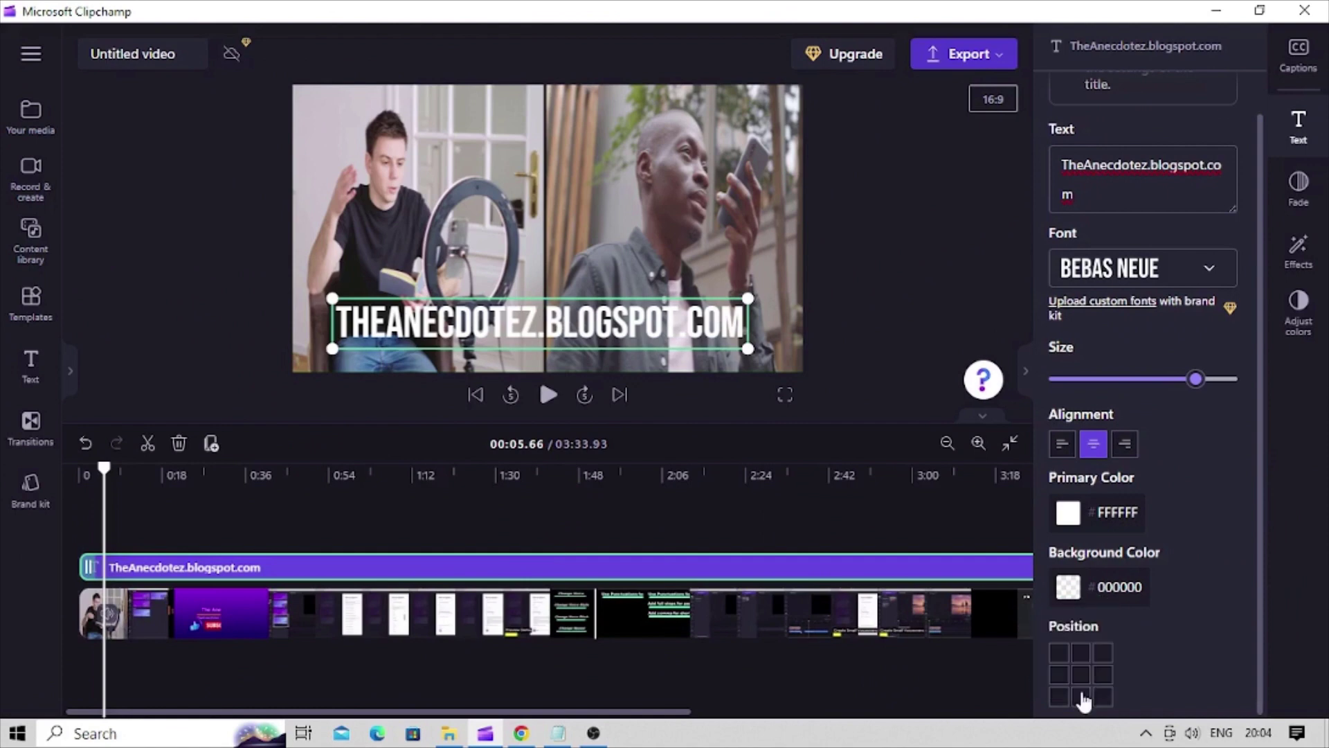
- Set the title to the centre cell of the Position grid
key(Up)
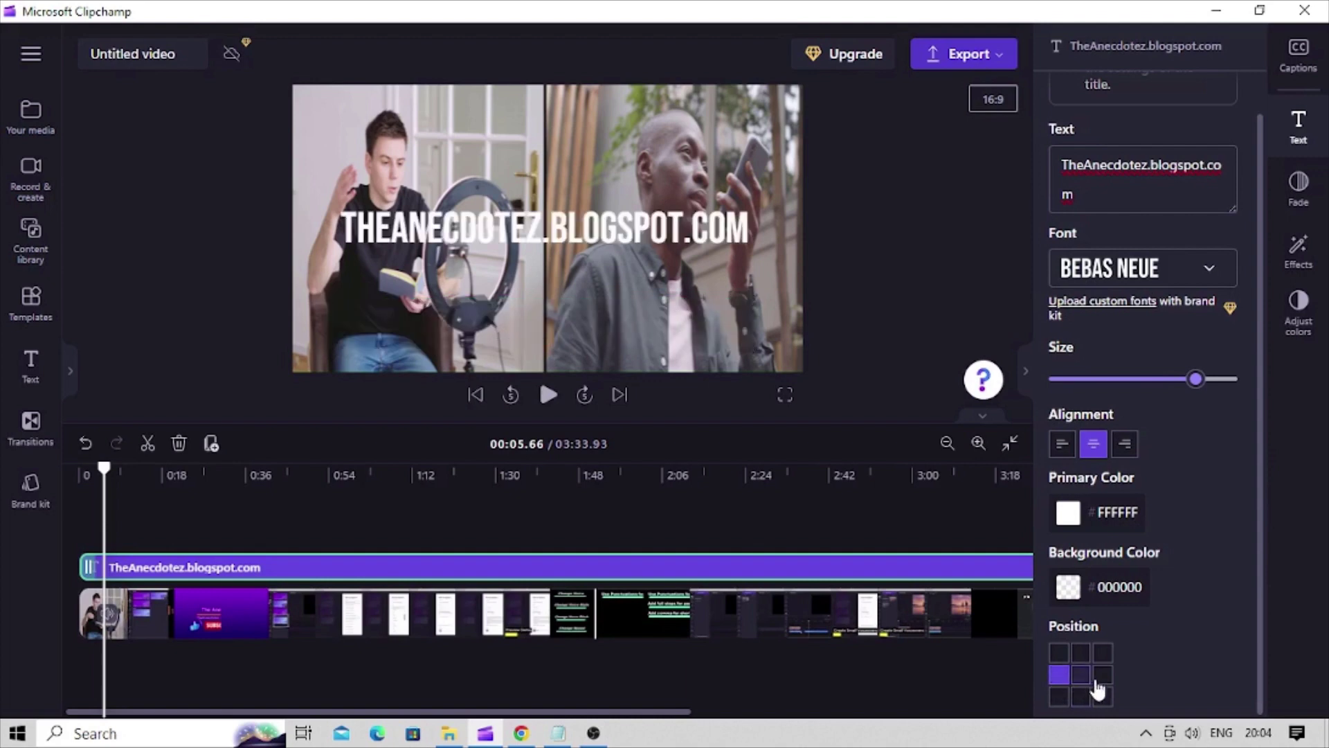
key(Right)
click(1081, 655)
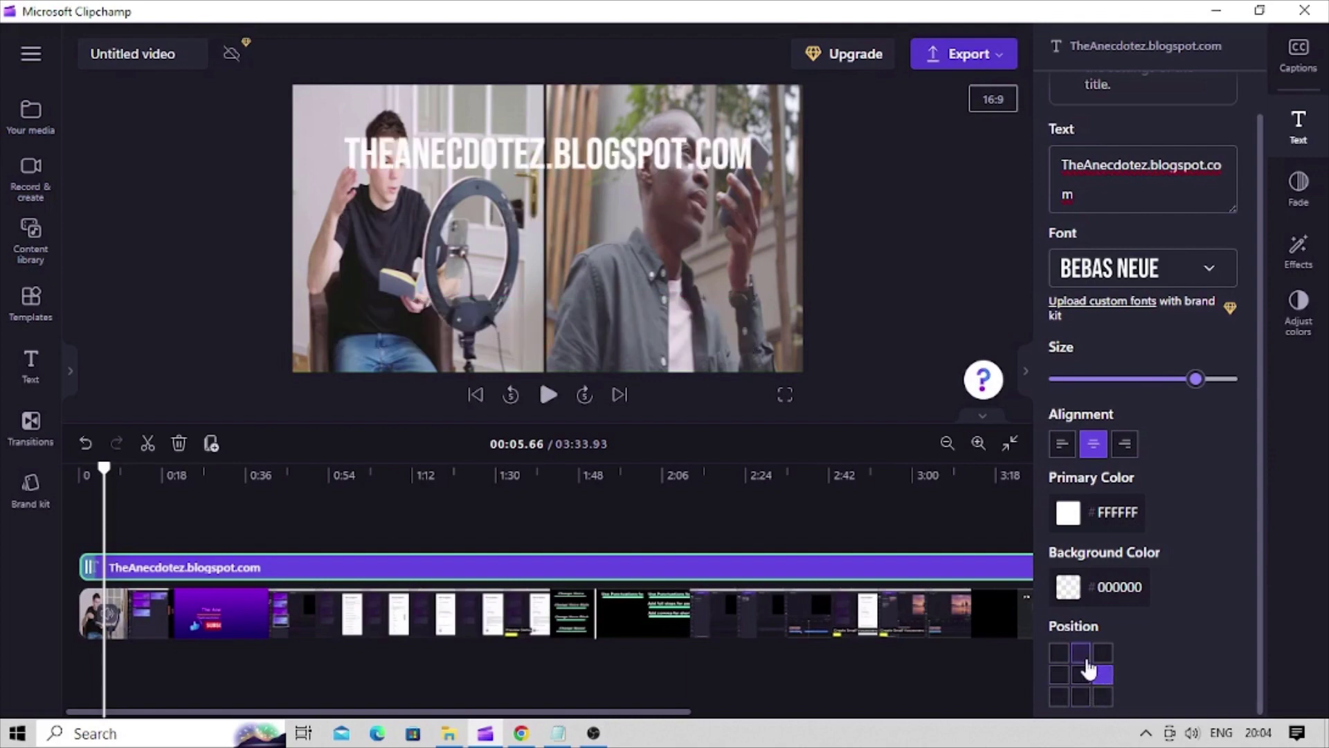
click(1084, 693)
key(Up)
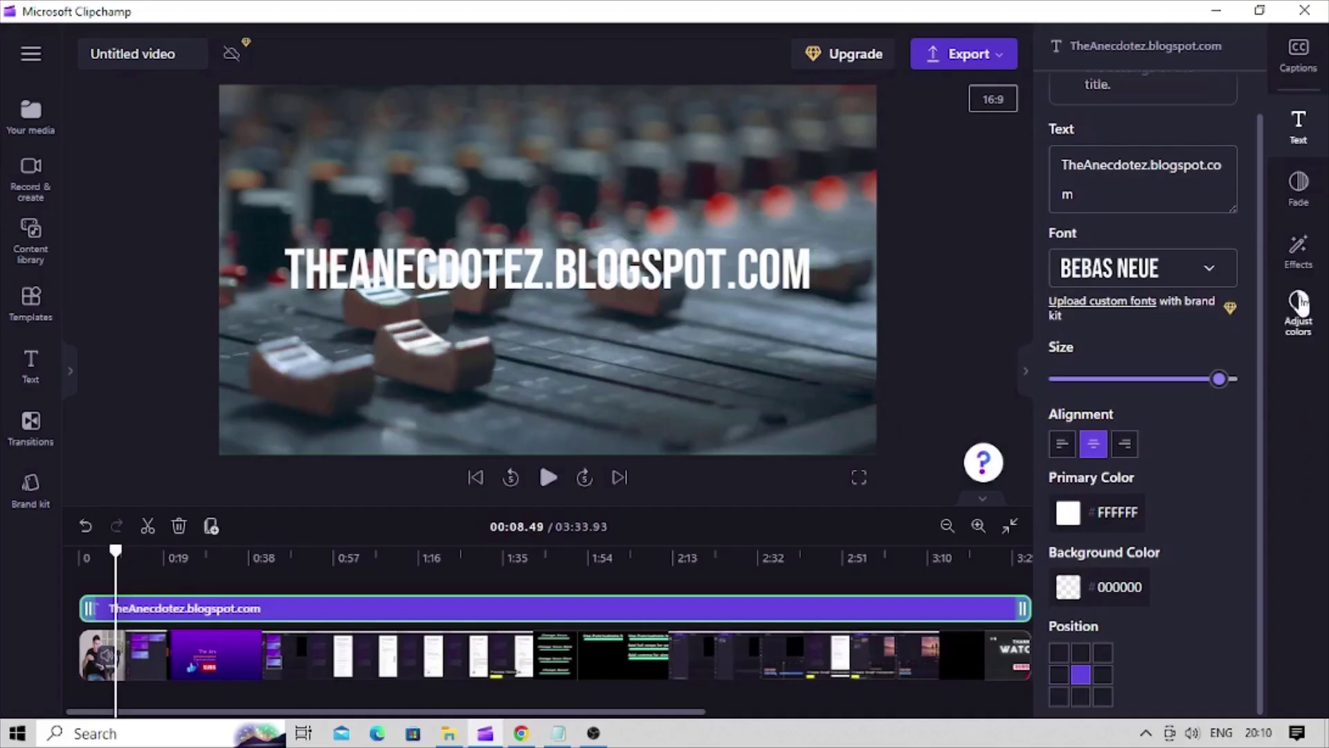
- Raise the title's Transparency partway in Adjust colors, then preview full screen
click(1300, 305)
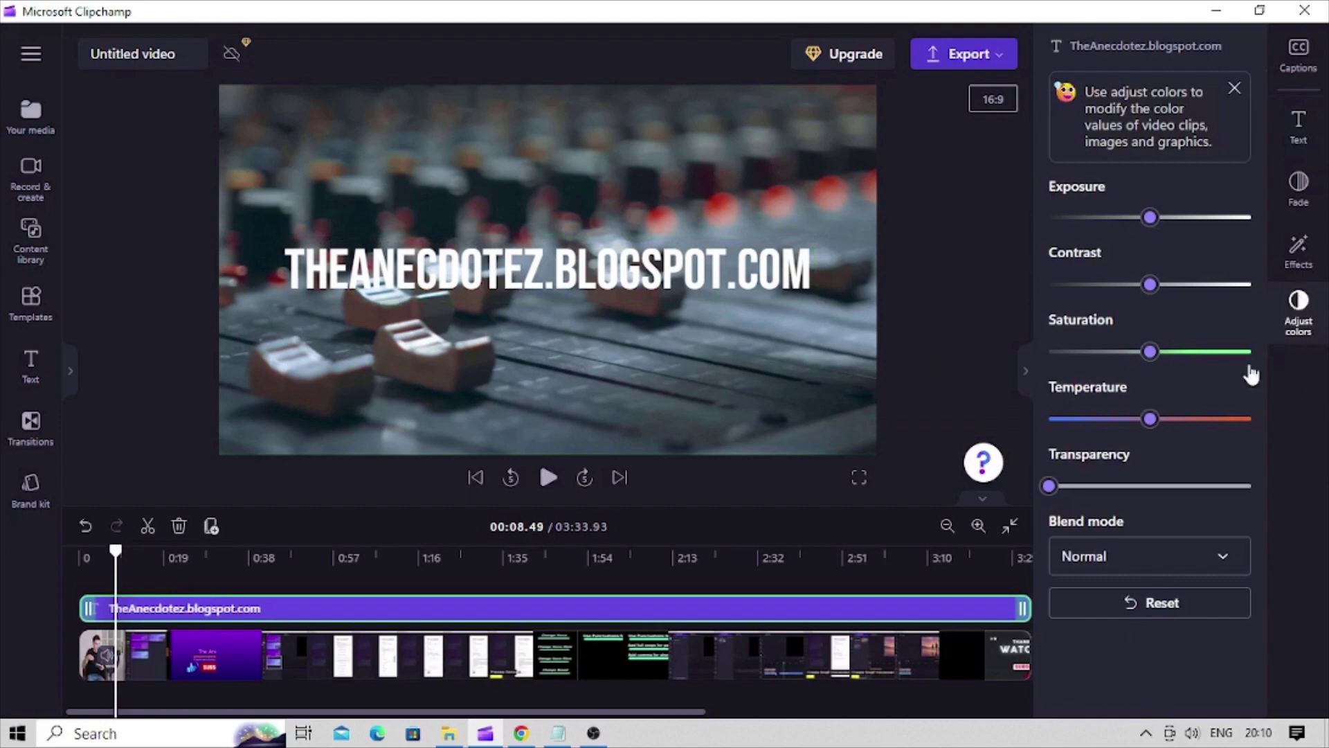
drag(1050, 487, 1170, 487)
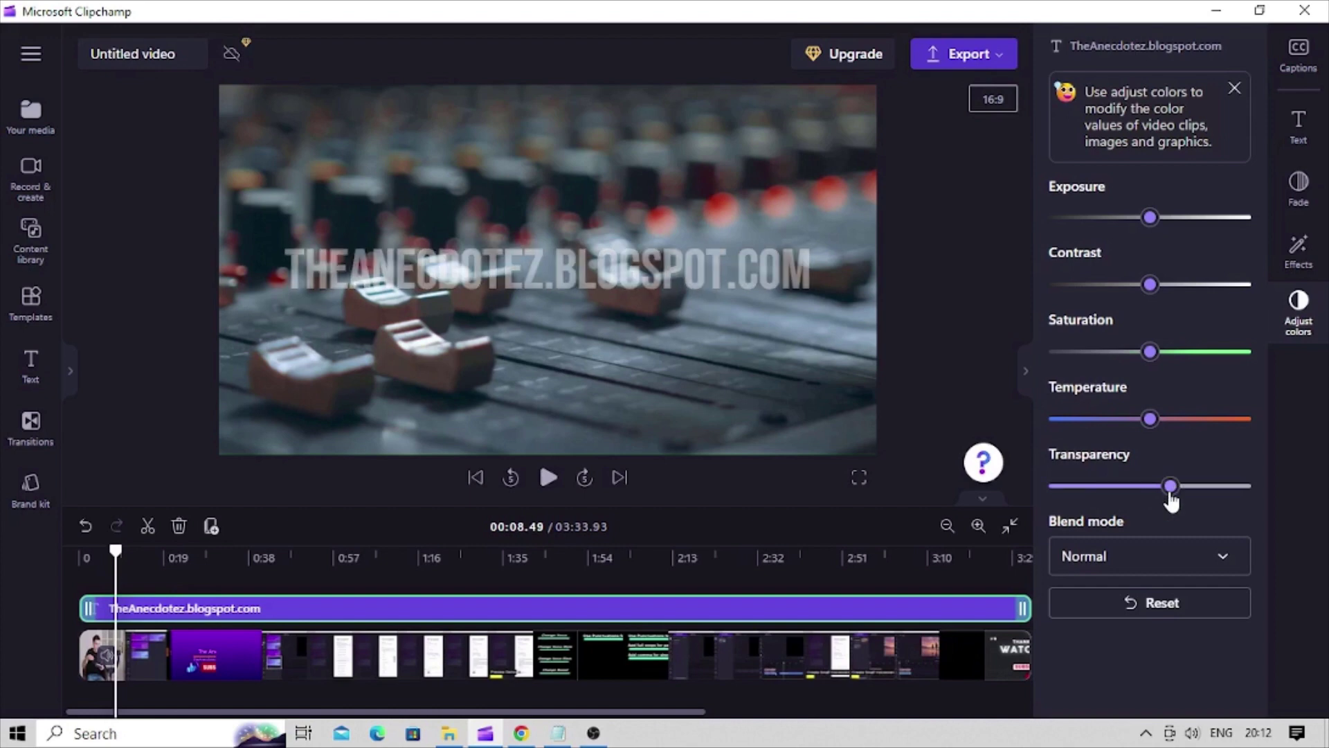
click(860, 479)
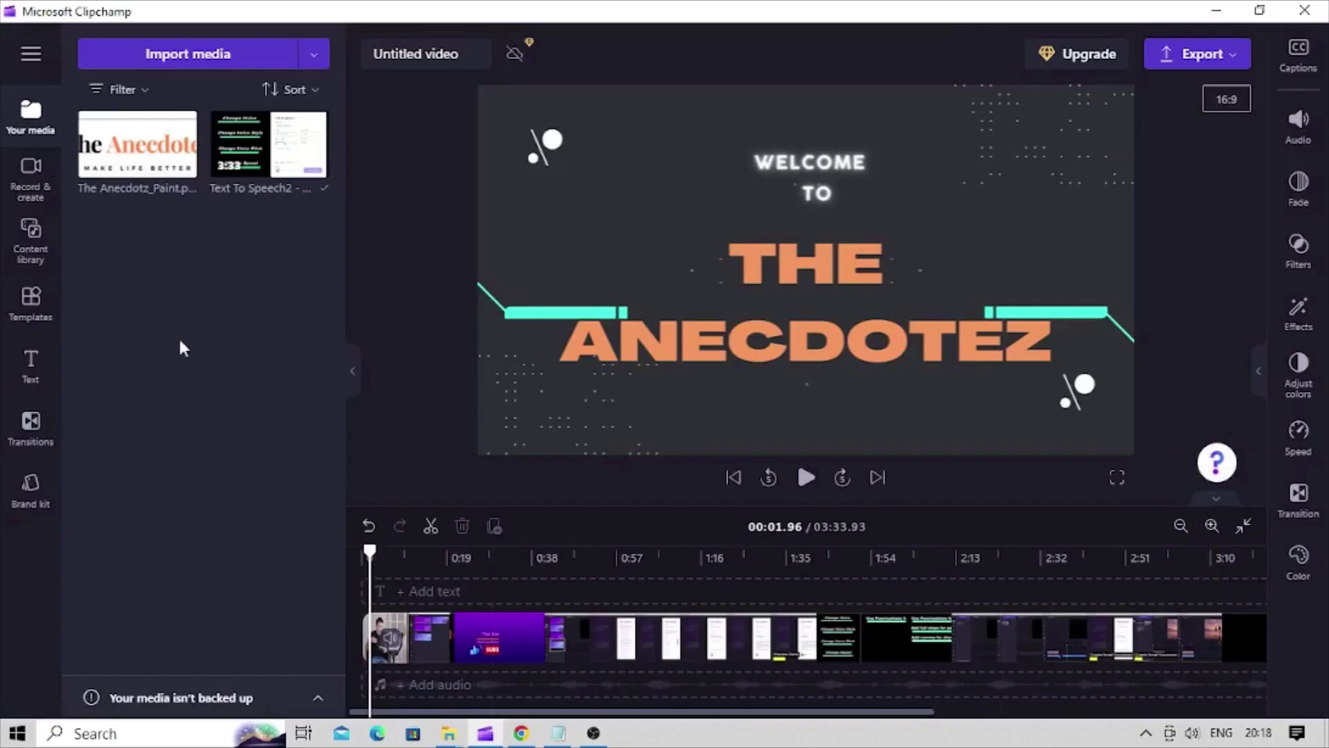
- Drag the Anecdotz logo image from Your media onto a track above the video
mouse_move(133, 152)
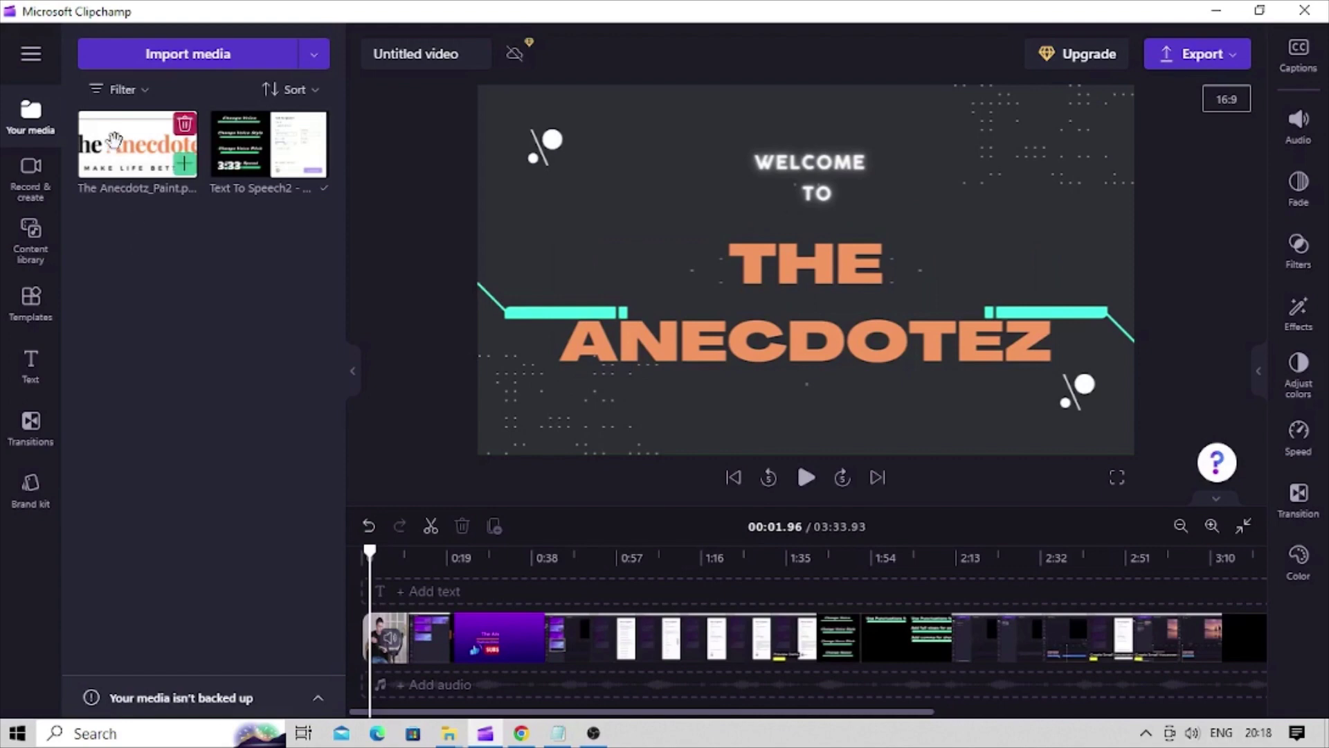
drag(115, 141, 422, 591)
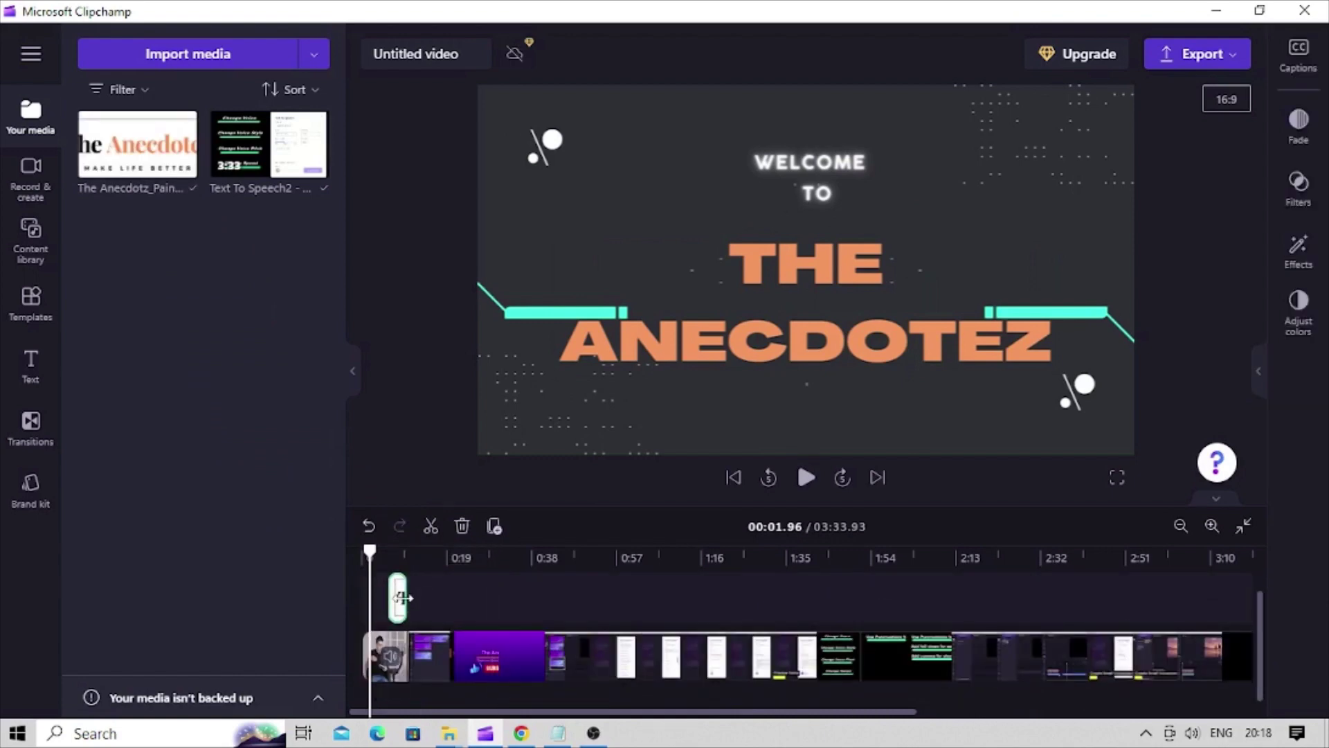
- Stretch the logo clip from 0:00 to the video's end, then shrink it and move it to the upper centre
drag(393, 594, 367, 594)
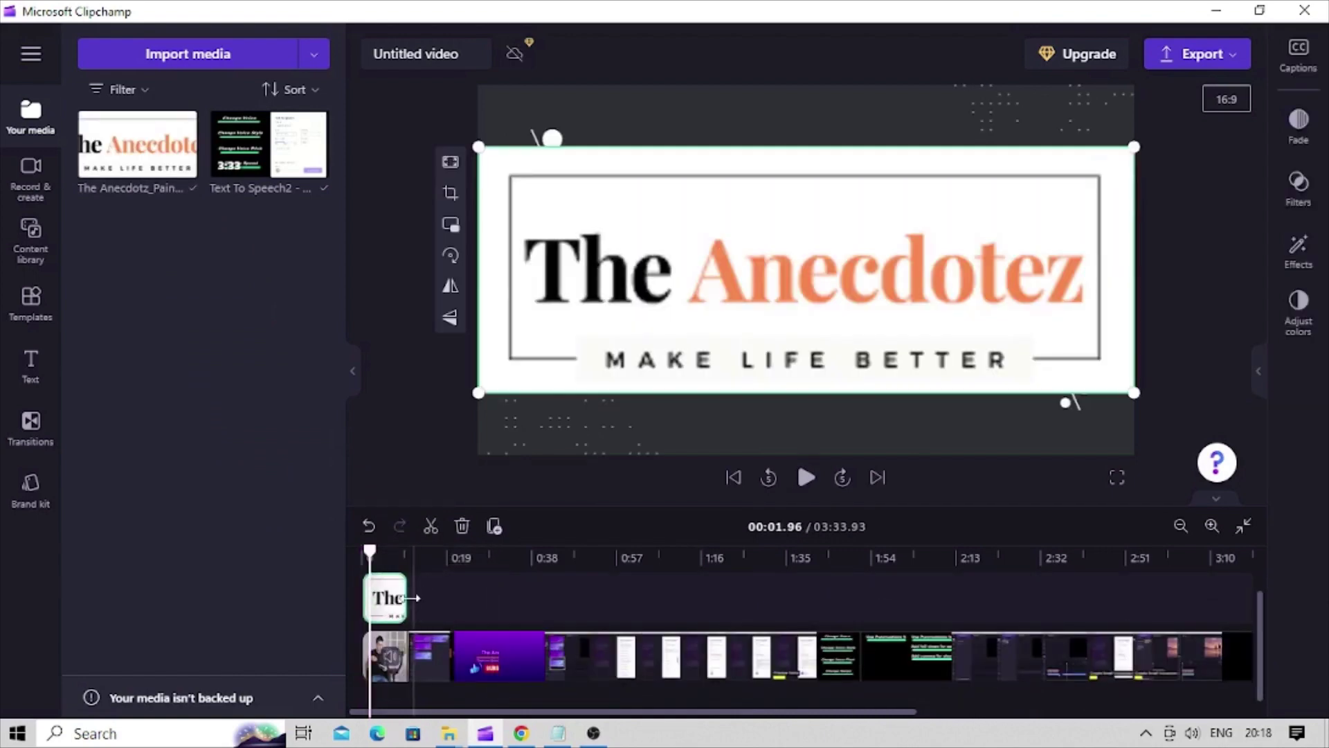
click(1180, 527)
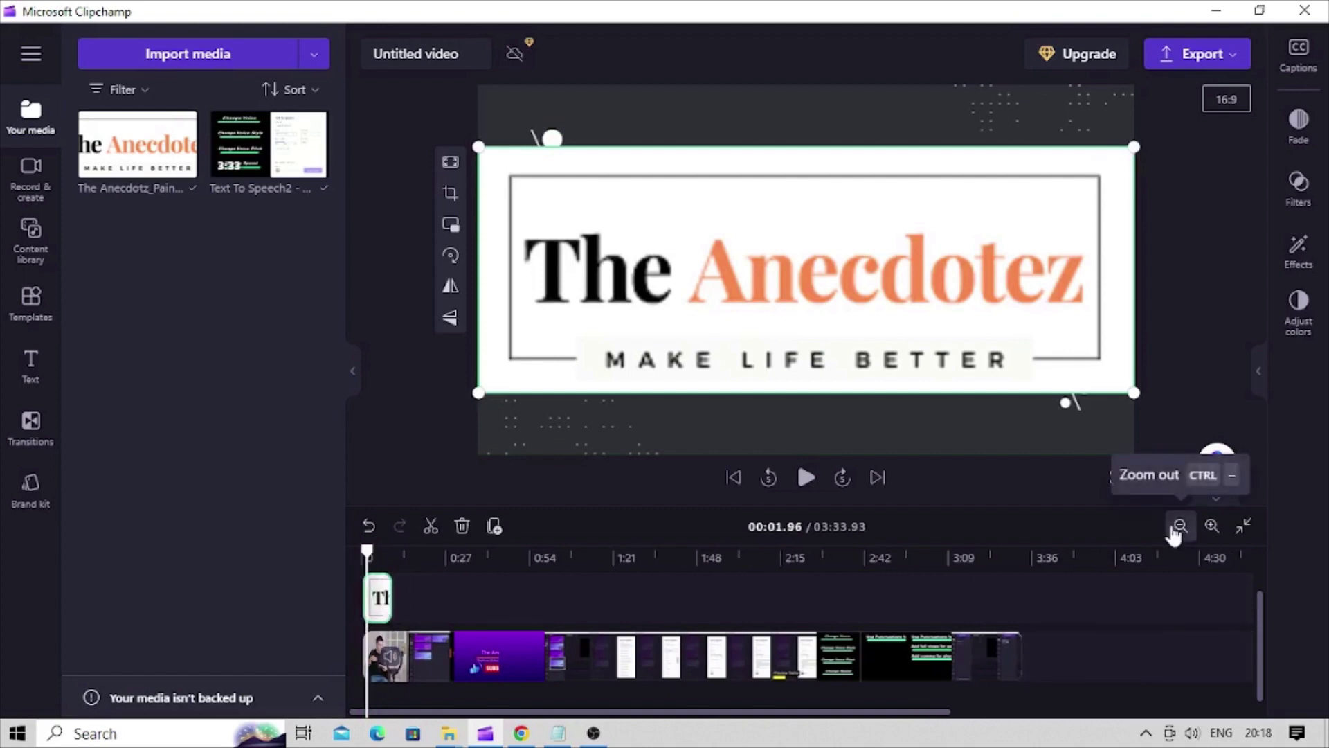
drag(392, 598, 1021, 597)
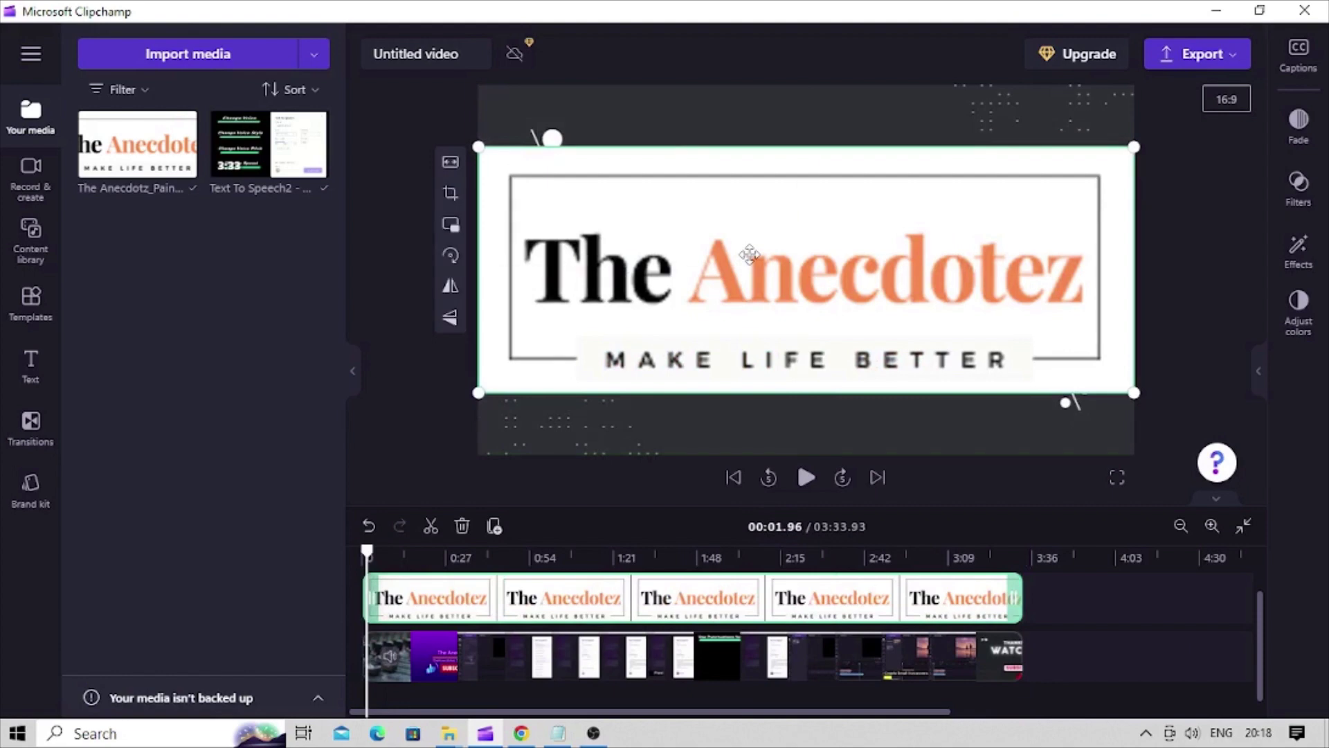
drag(478, 146, 805, 270)
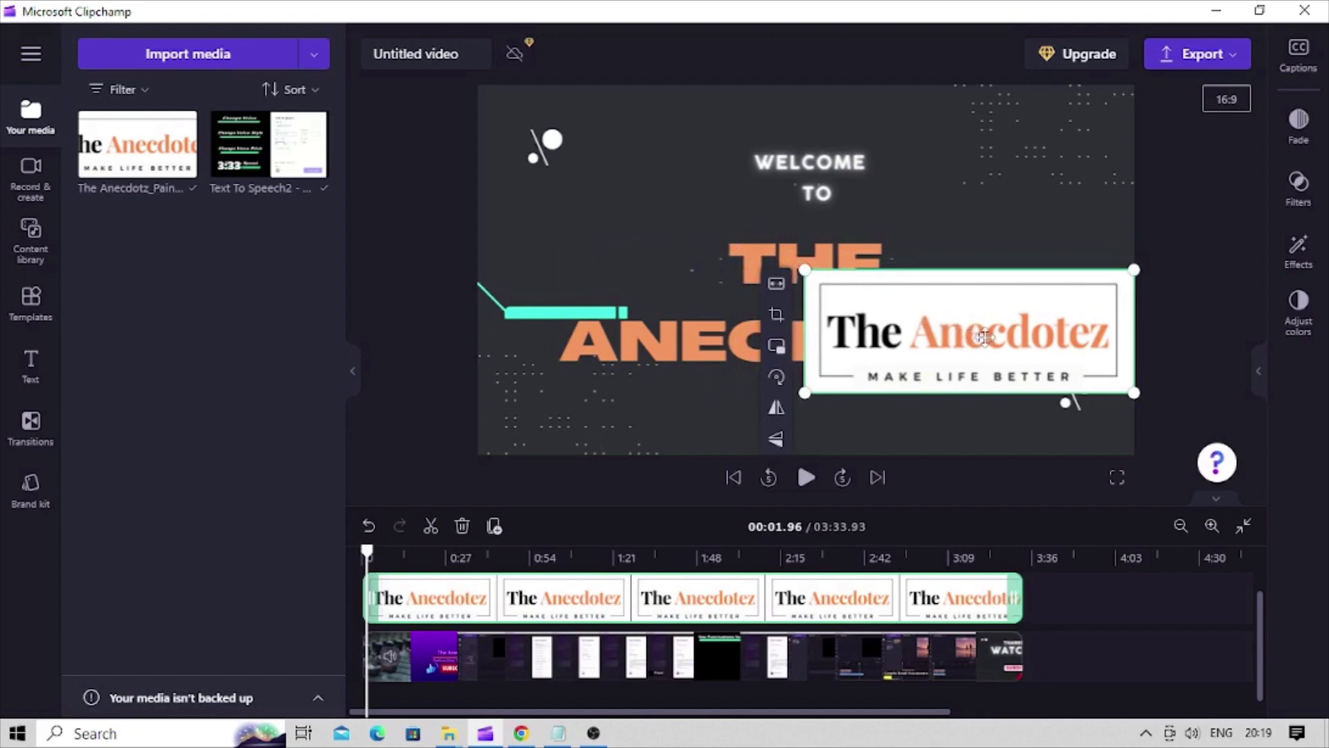
drag(983, 337, 824, 262)
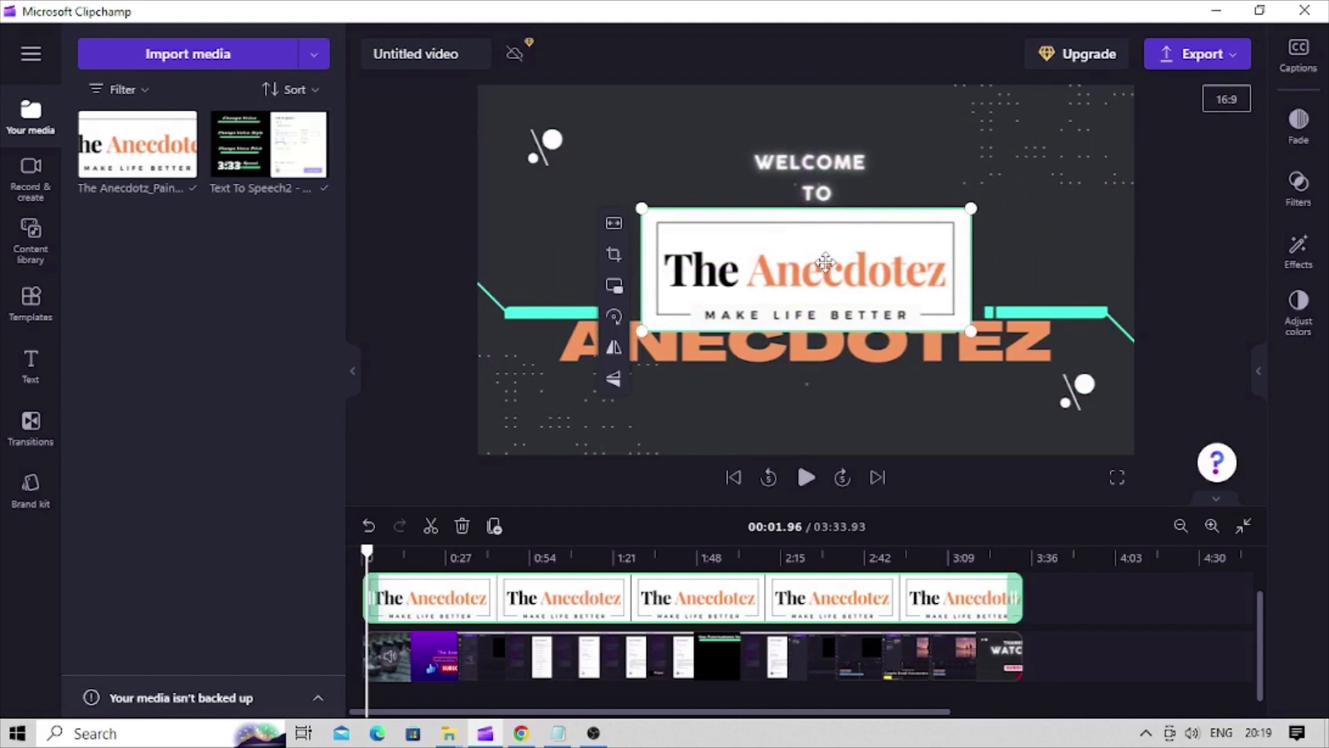
- Show the logo image's Effects list and hide the media library to enlarge the preview
click(1299, 249)
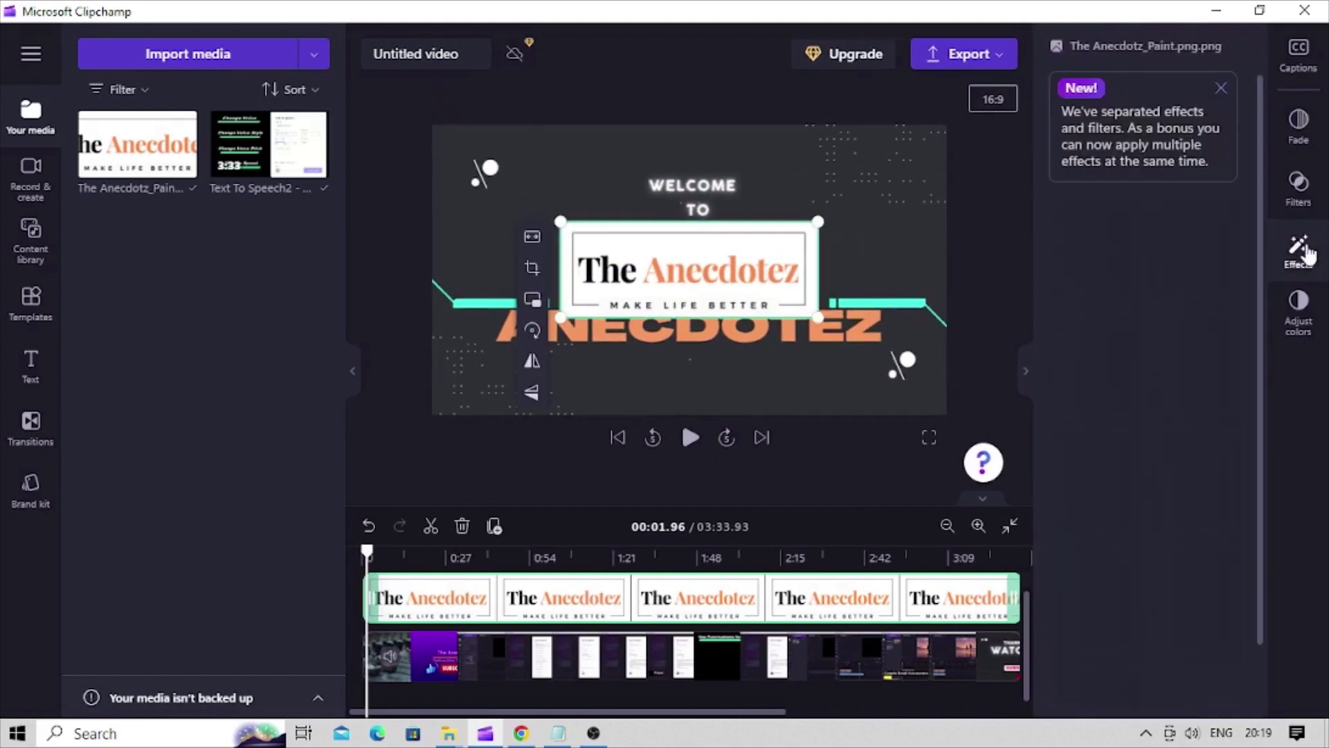
click(350, 374)
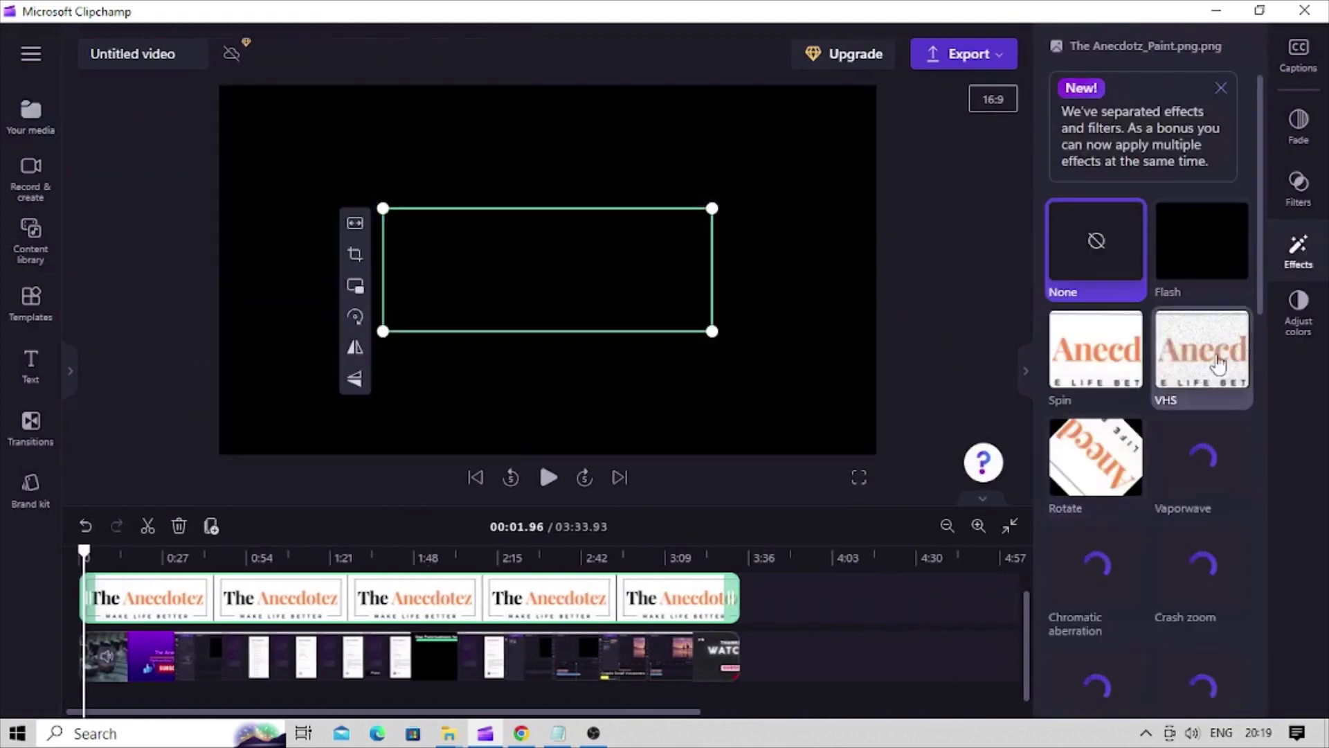
drag(1261, 256, 1260, 319)
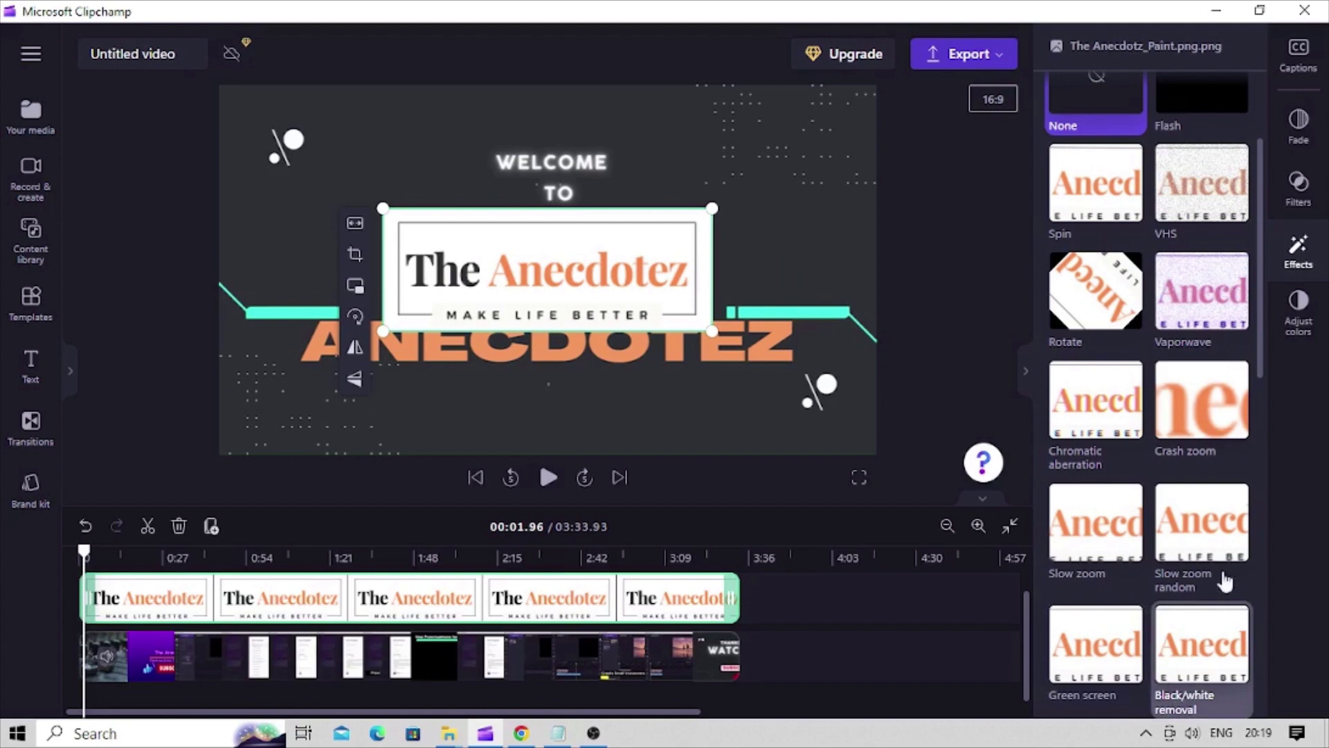
- In Adjust colors, set the logo's Transparency slider to about halfway
click(1299, 312)
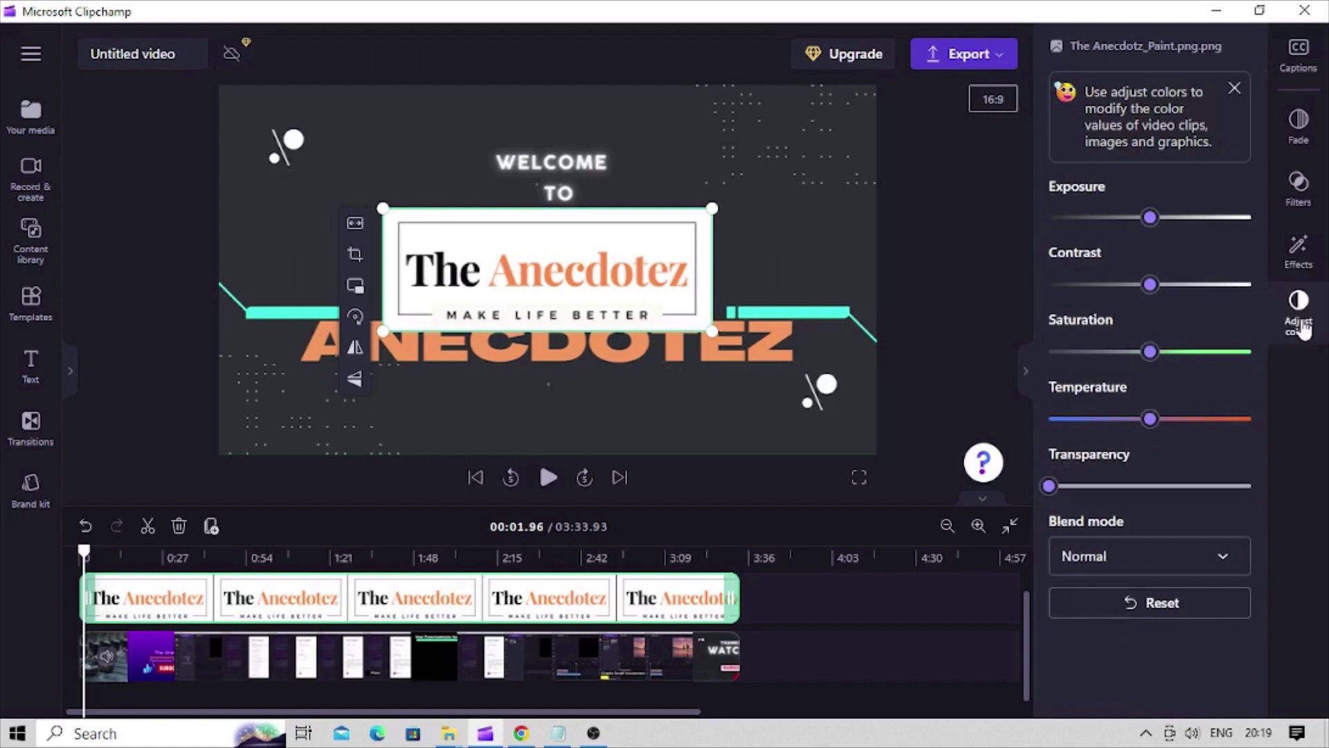
drag(1050, 489, 1197, 492)
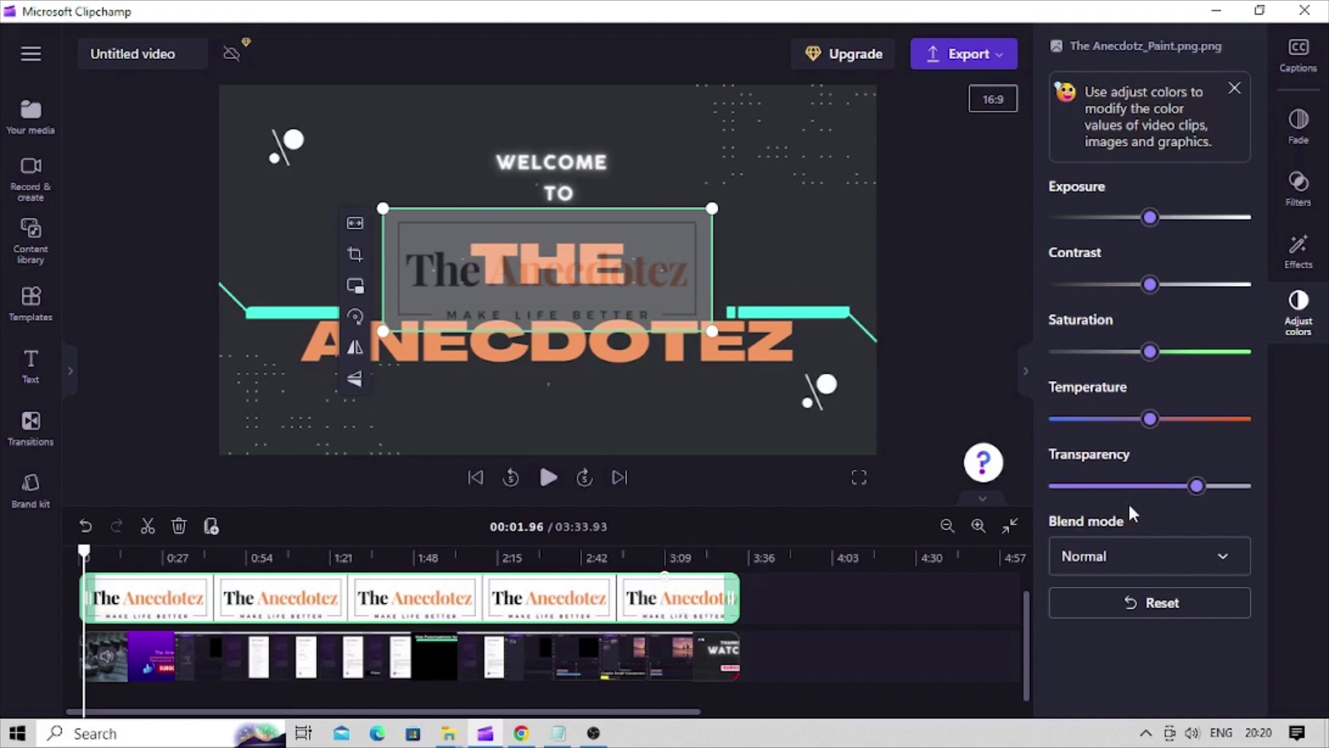
click(862, 476)
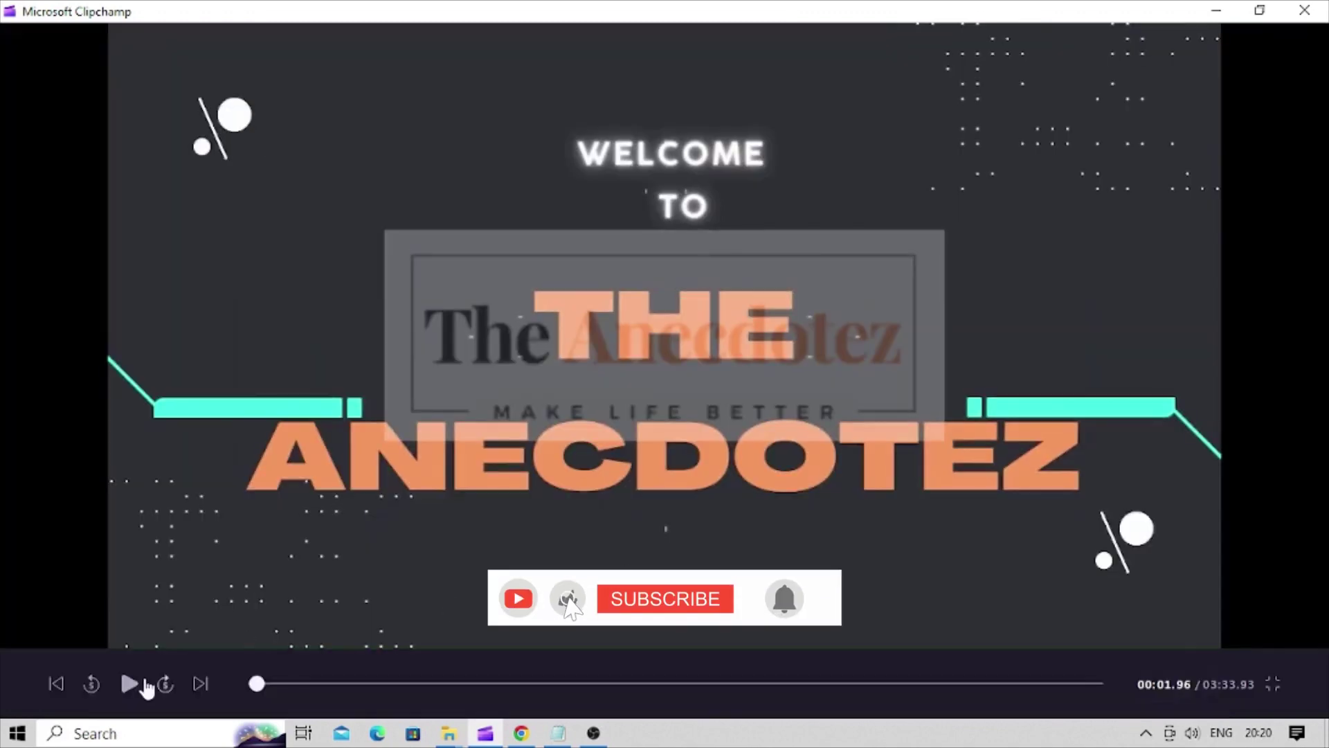
click(129, 684)
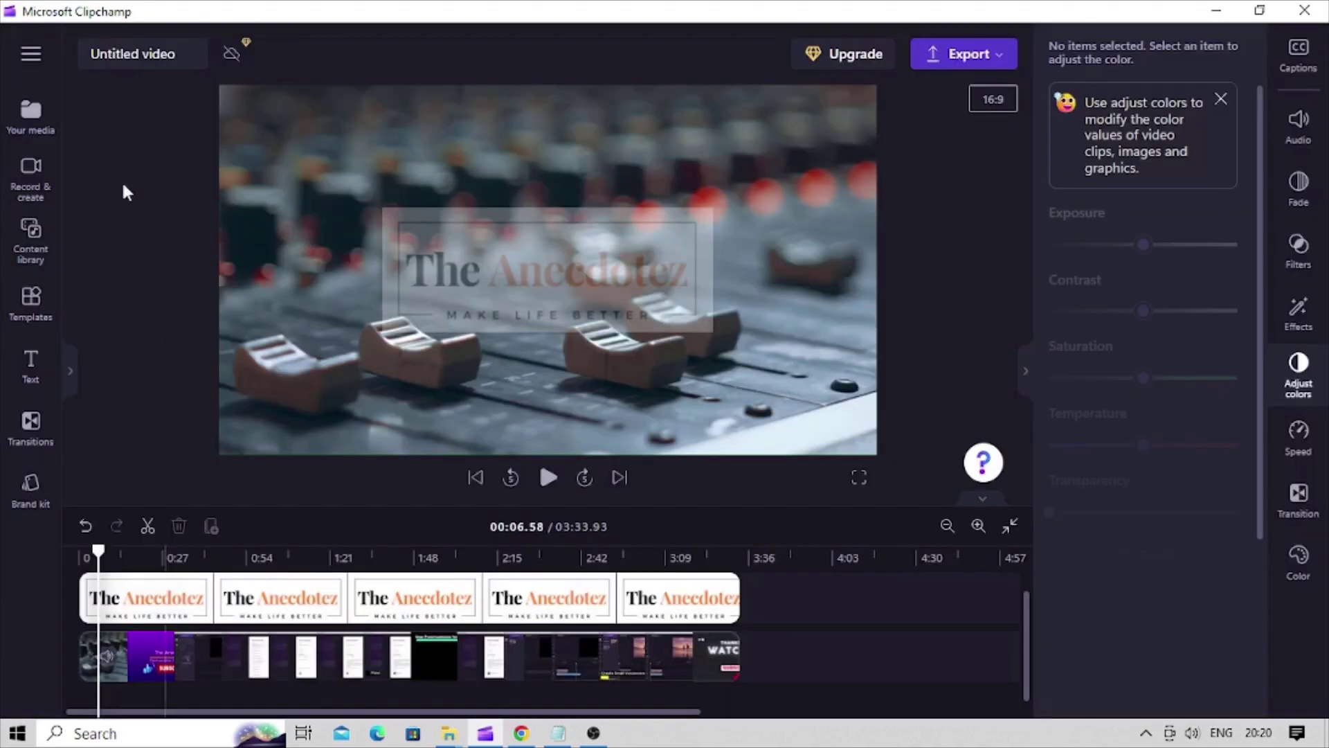
- Rename the project to 'Watermark' and bring up the export quality choices
click(134, 60)
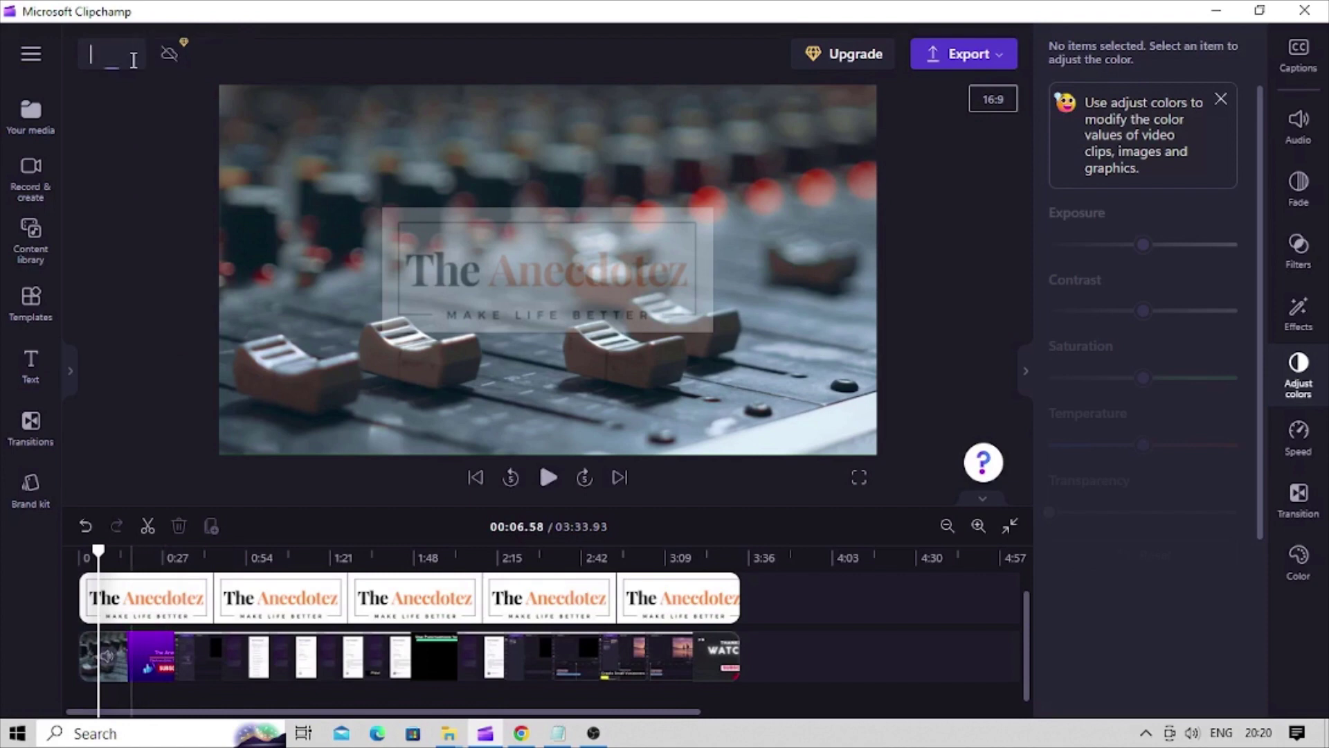
text(Watermark)
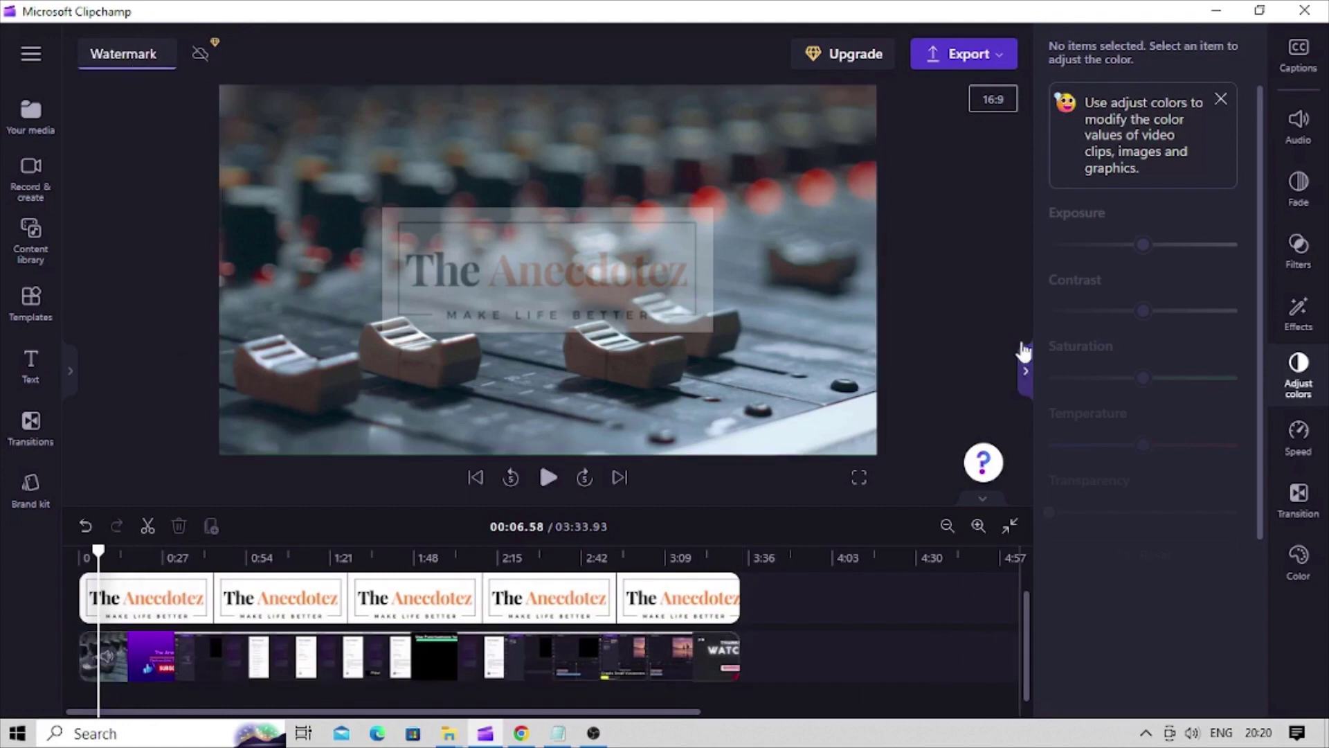
click(1025, 367)
click(1233, 56)
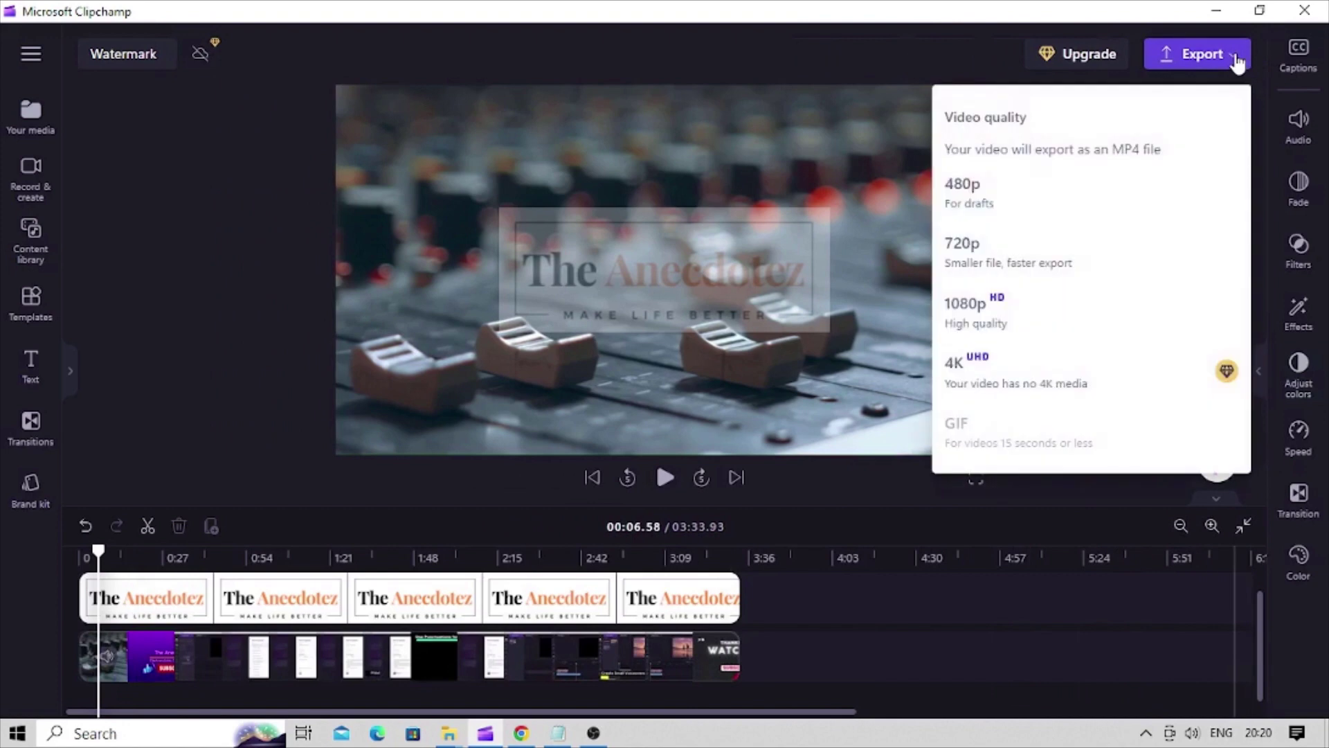
- Export the Watermark video at 1080p
click(1000, 320)
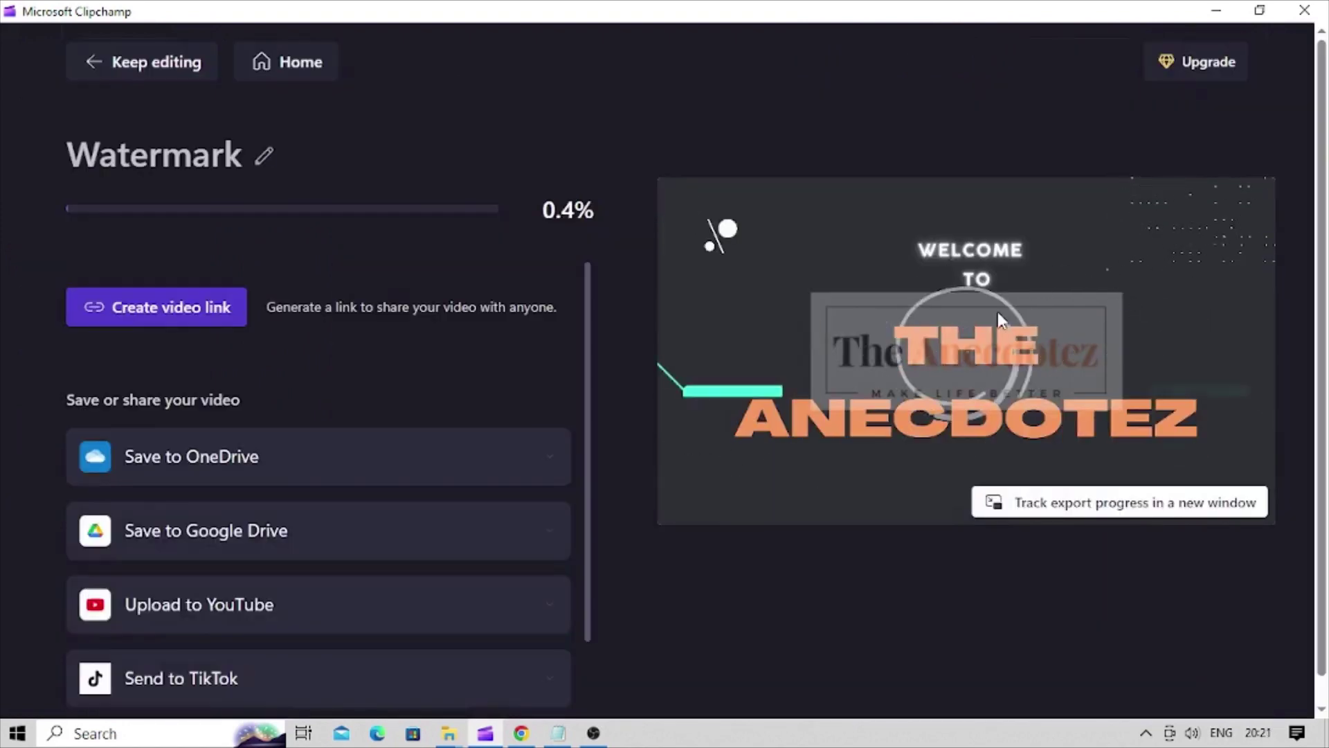